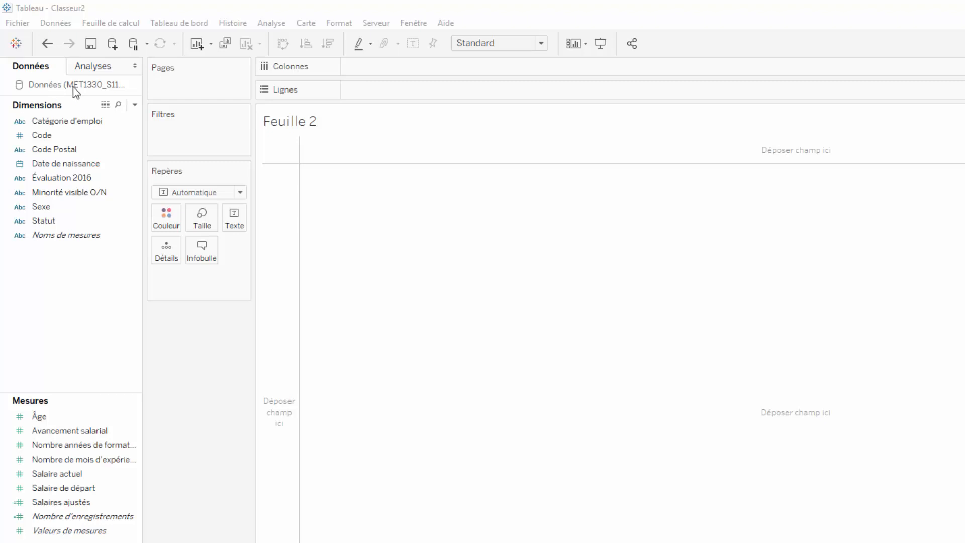
Place the Salaire actuel measure into the empty view to show its sum.
click(87, 178)
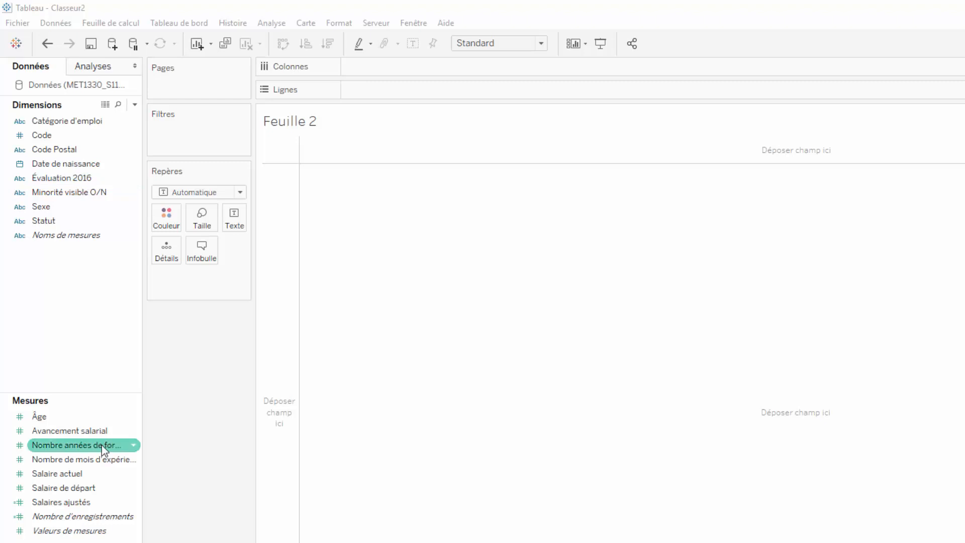
click(76, 475)
drag(78, 474, 366, 190)
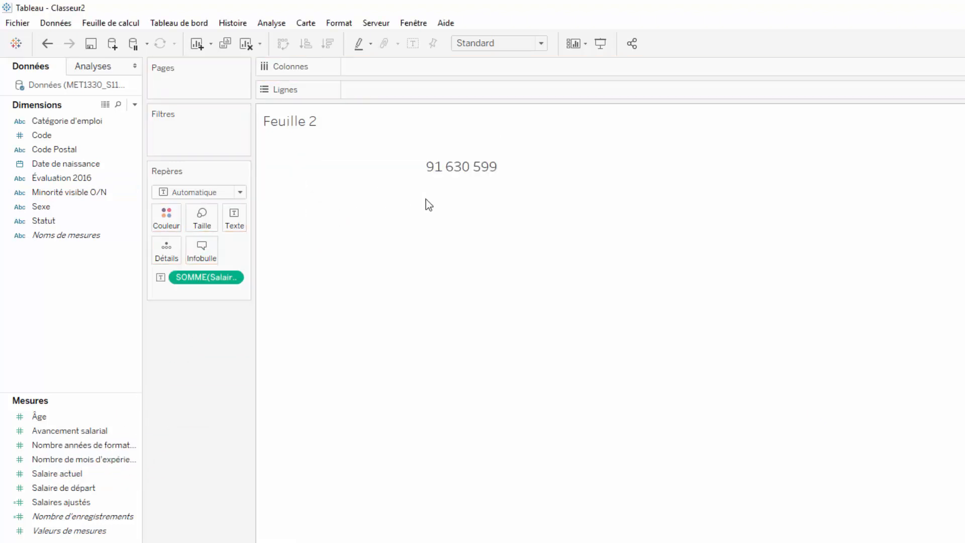
mouse_move(431, 196)
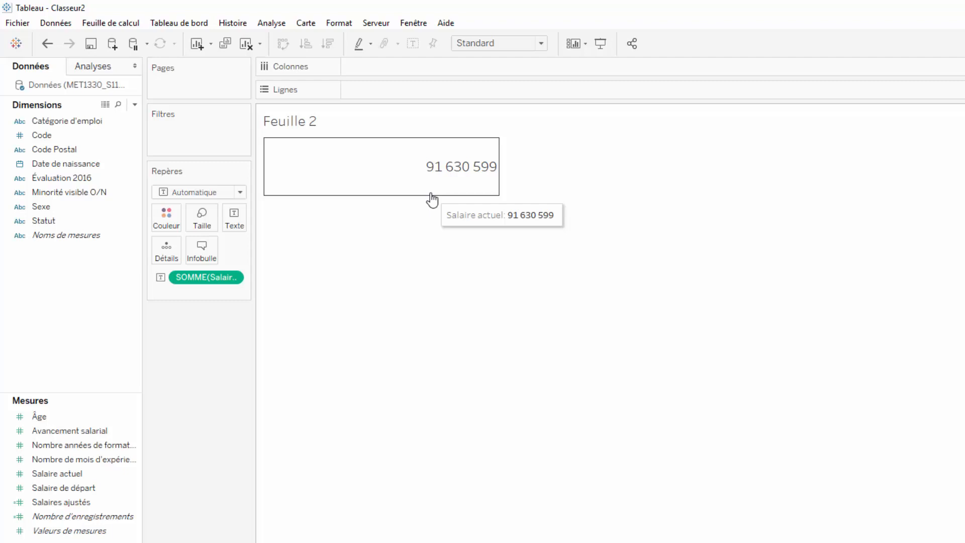
Add Salaire de départ to the marks card and set it as text alongside the current salary.
click(55, 489)
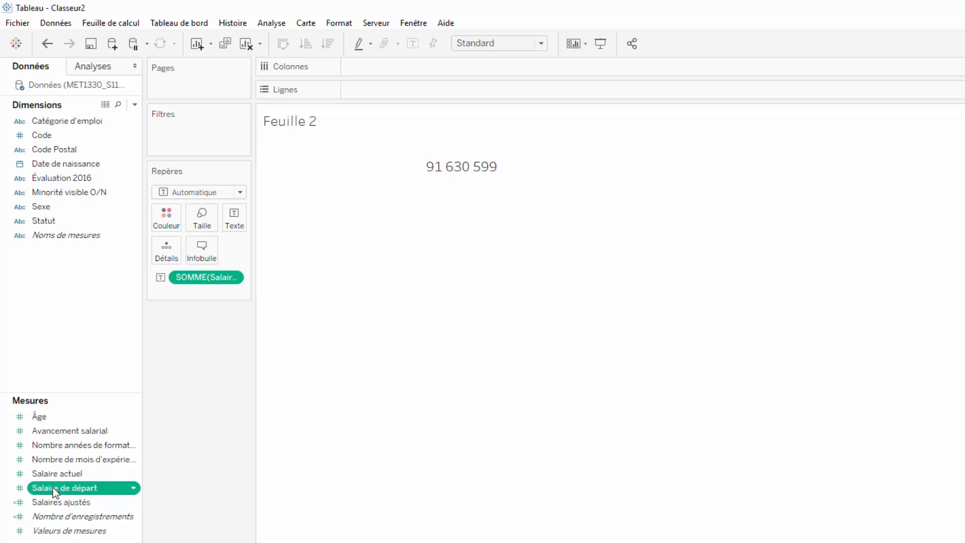
click(53, 501)
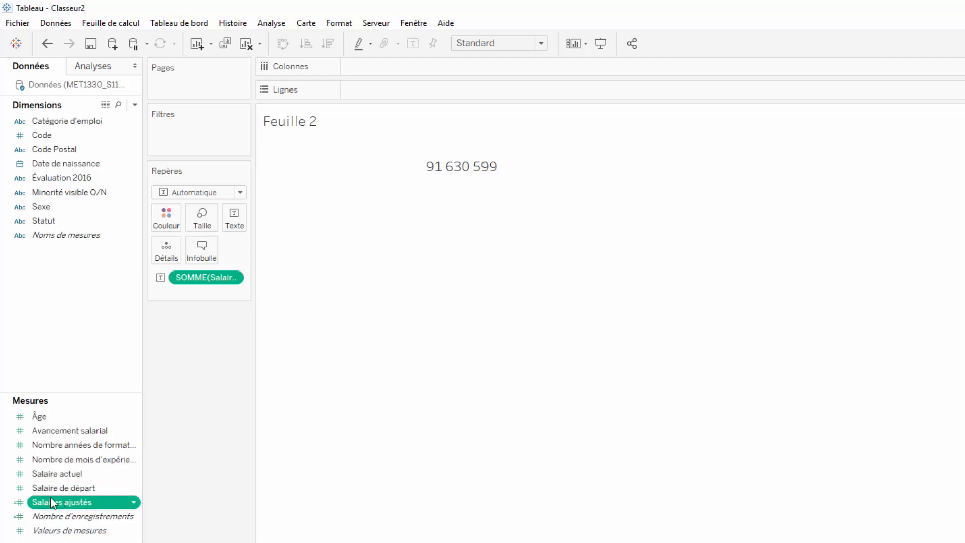
drag(52, 501, 186, 302)
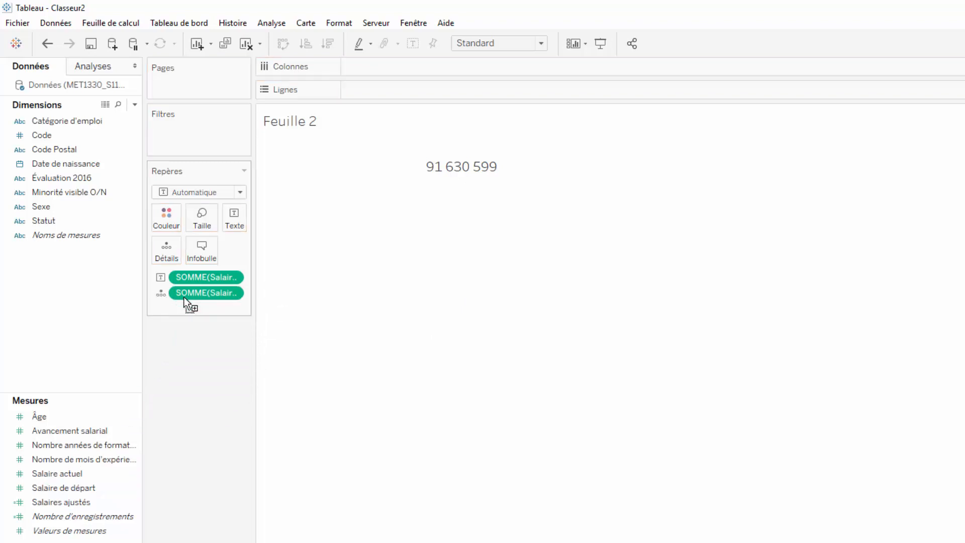
click(160, 293)
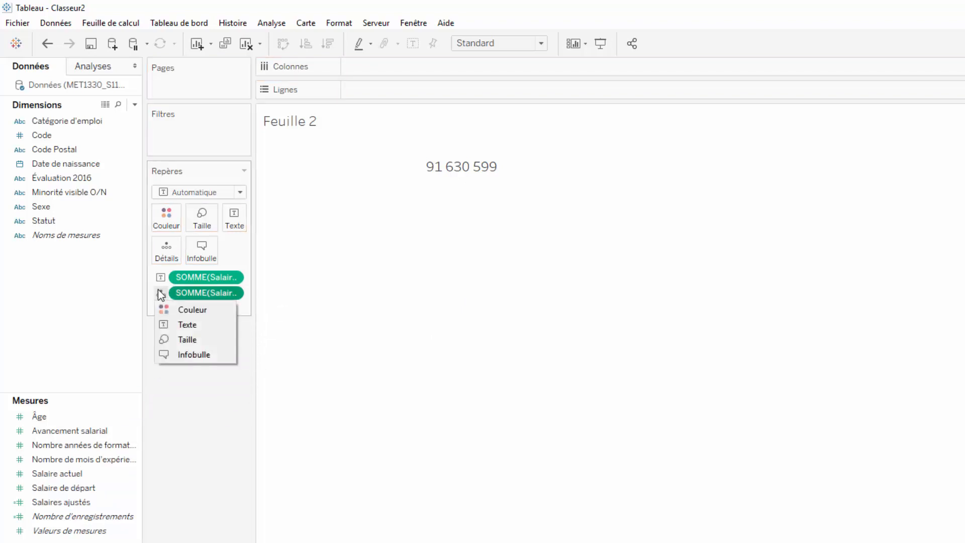
click(173, 325)
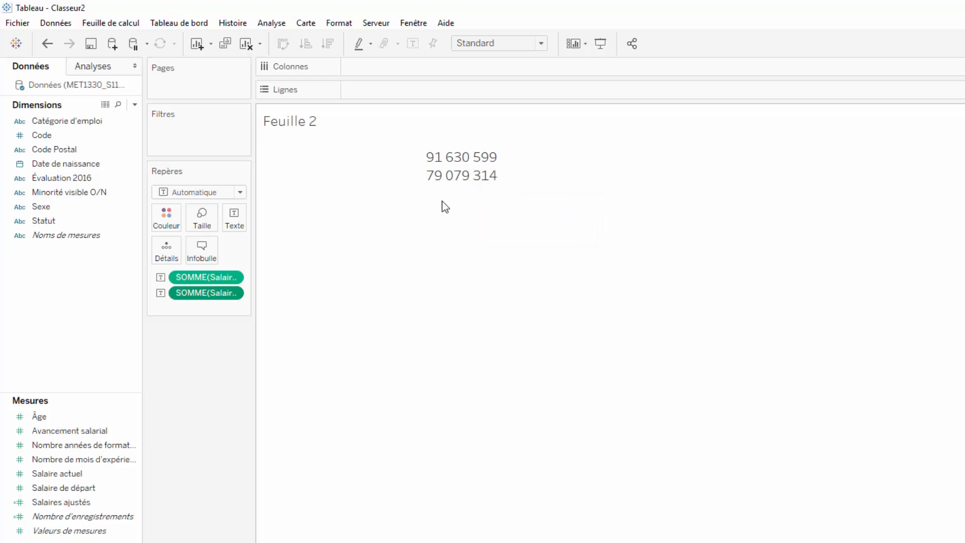
click(109, 419)
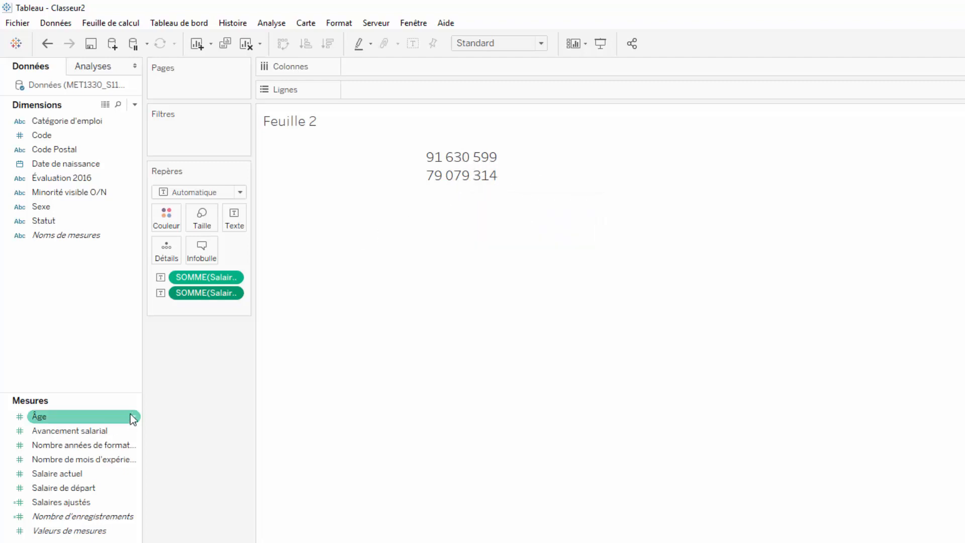
click(135, 104)
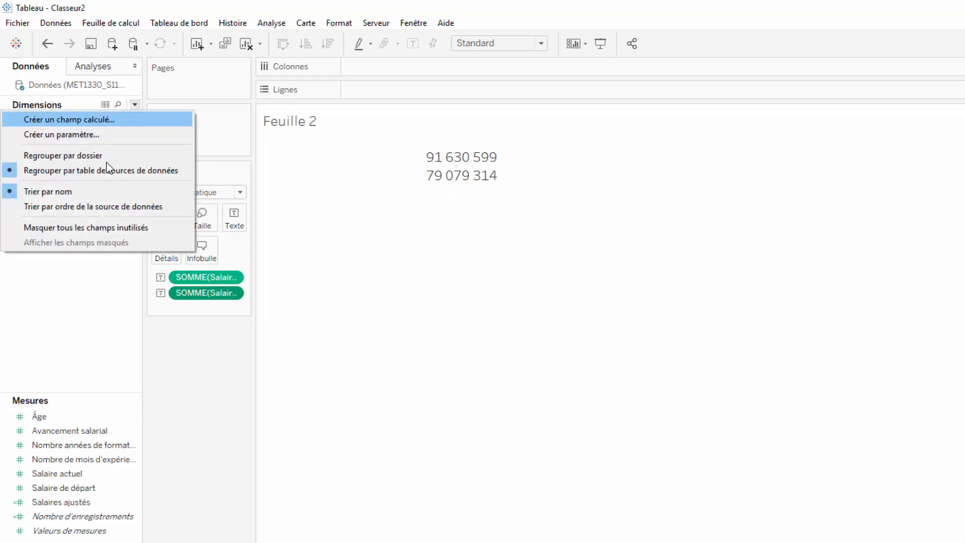
click(92, 457)
Create a calculated field from the Nombre de mois d'expérience précédente measure and name it Différence salaires.
click(133, 460)
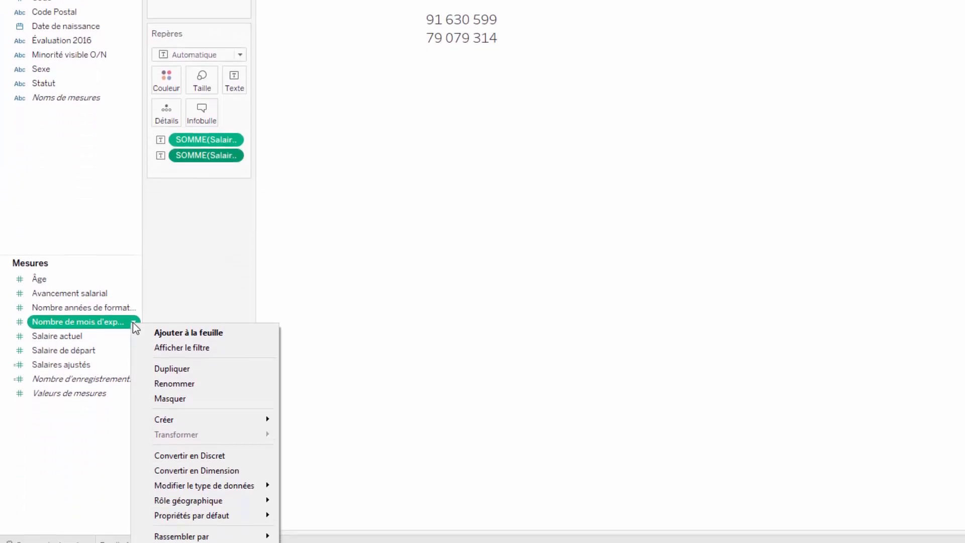
mouse_move(216, 421)
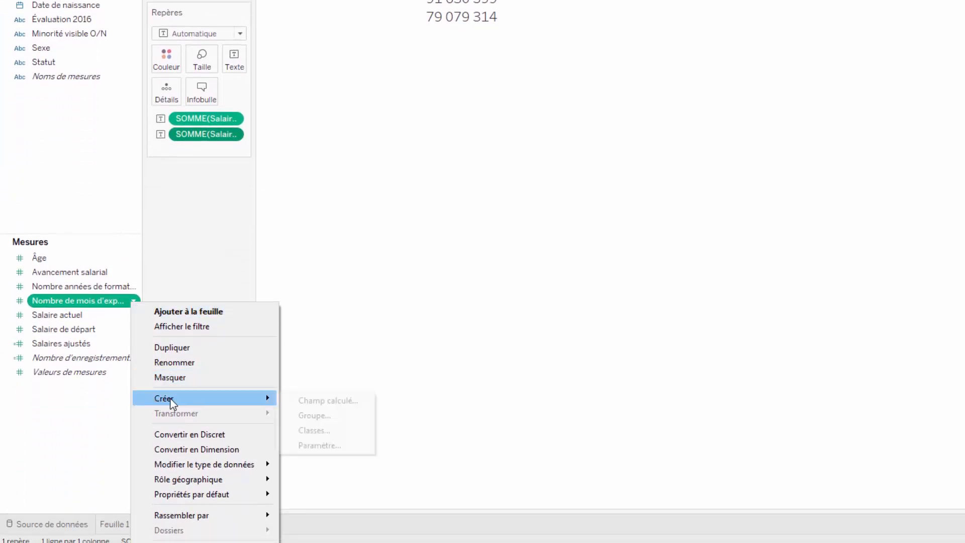
click(335, 400)
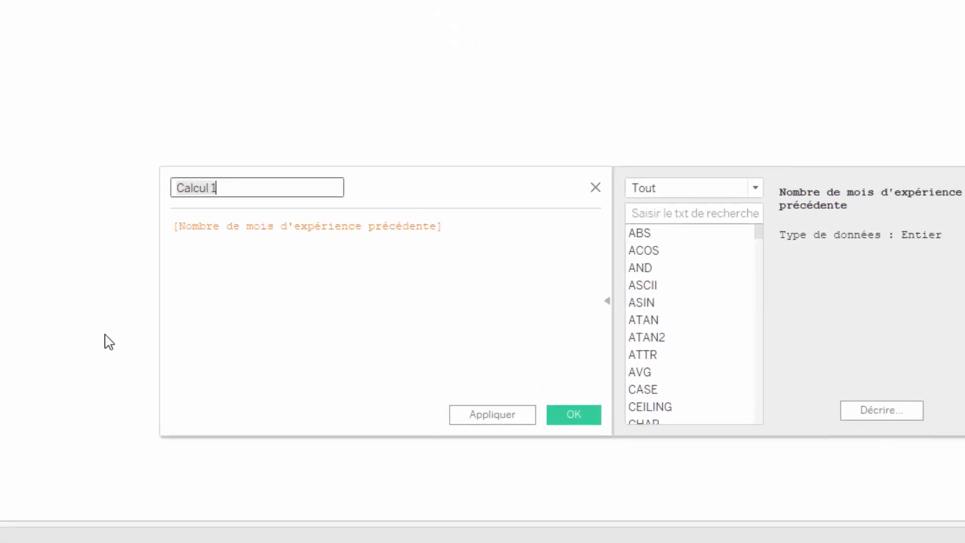
drag(99, 151, 26, 153)
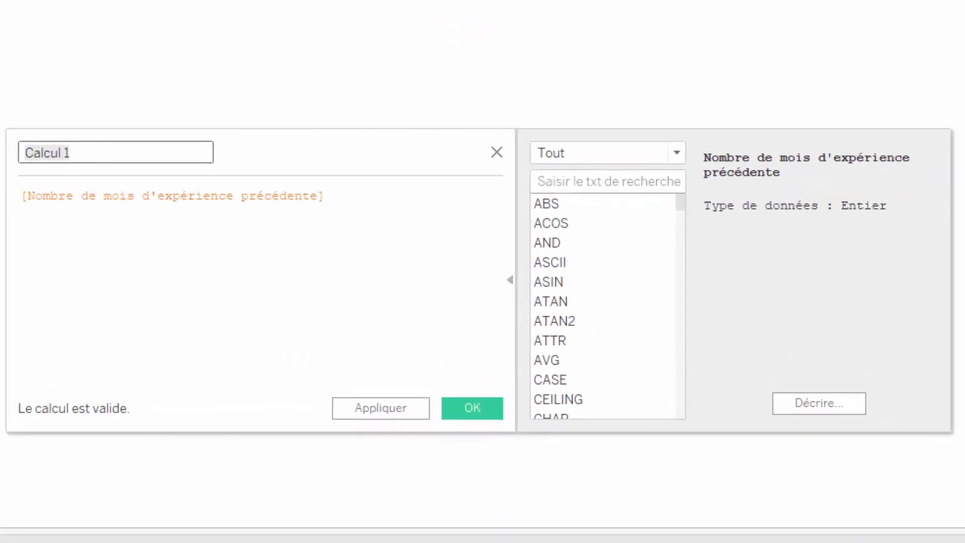
text(Diff)
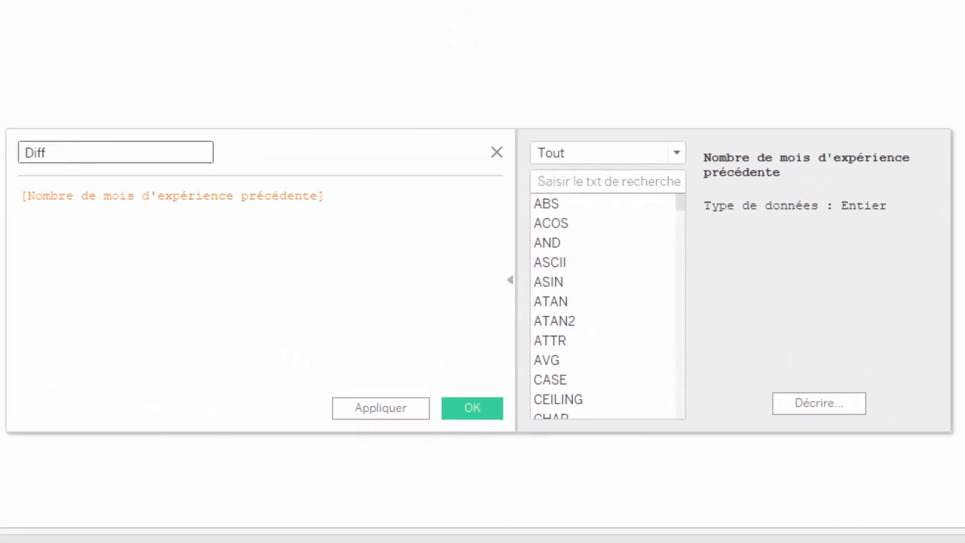
text(érence salaires)
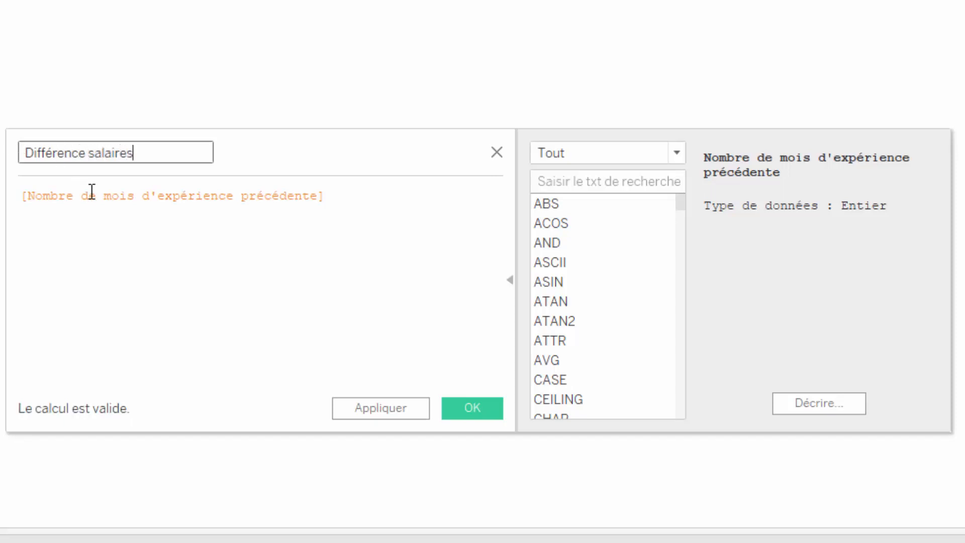
Replace the formula with [Salaire actuel]-[Salaire de départ] and save the calculated field.
click(189, 198)
click(330, 195)
drag(330, 195, 1, 196)
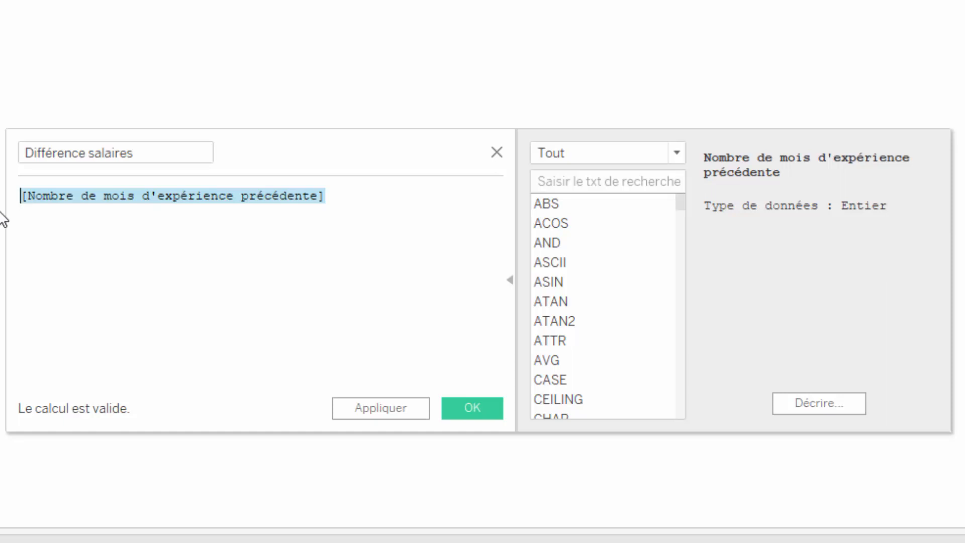
text(s)
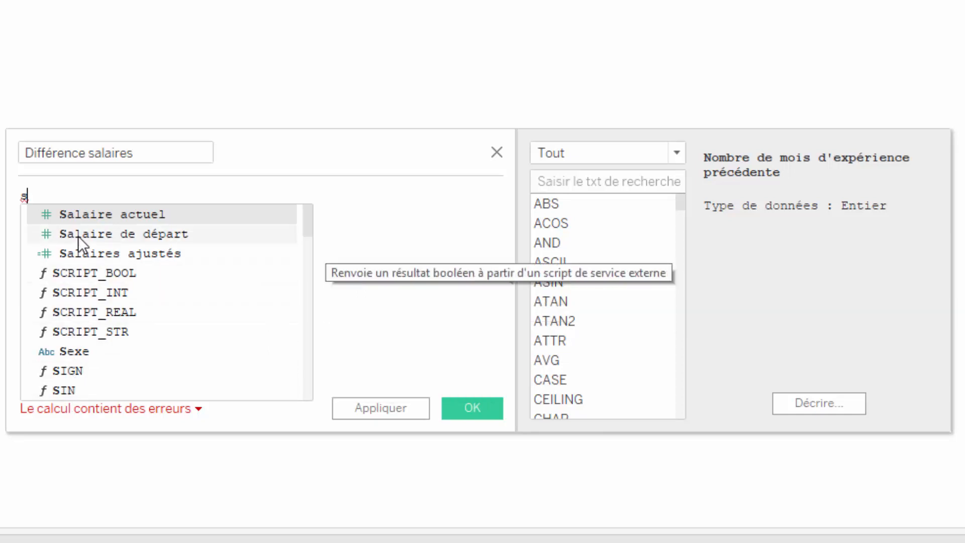
click(89, 215)
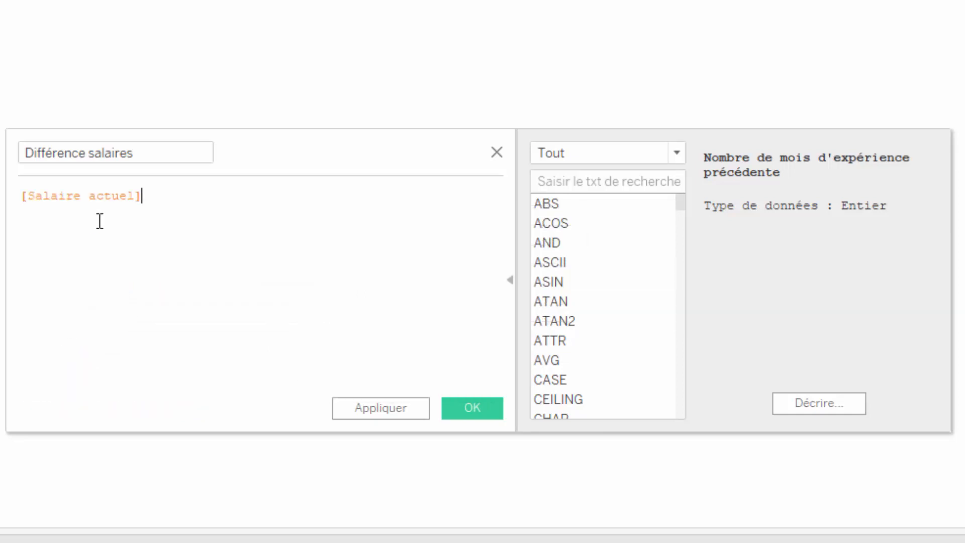
text(-s)
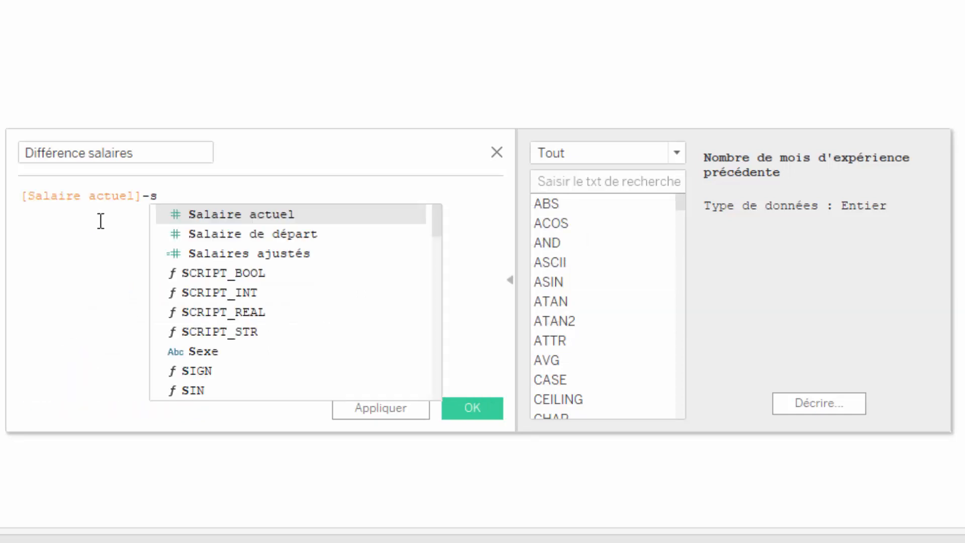
click(178, 236)
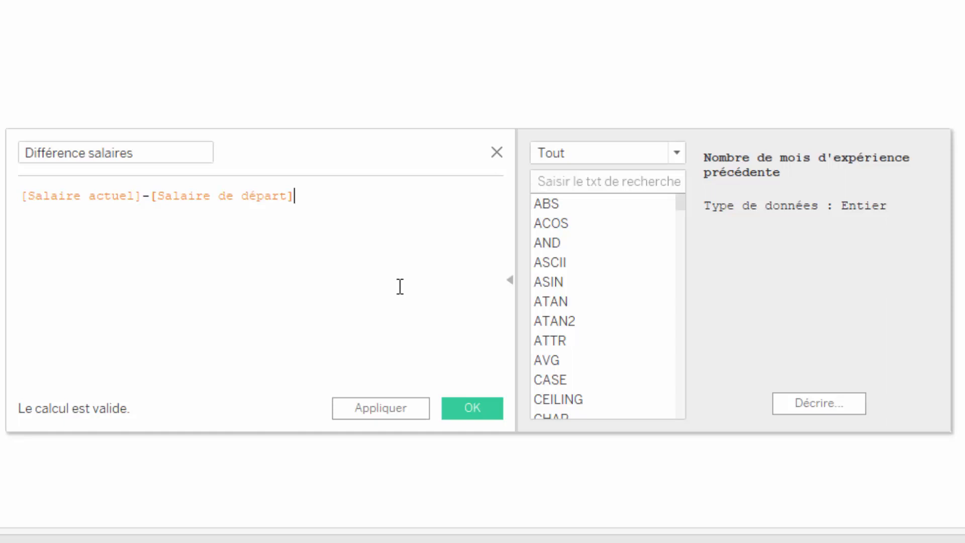
click(470, 409)
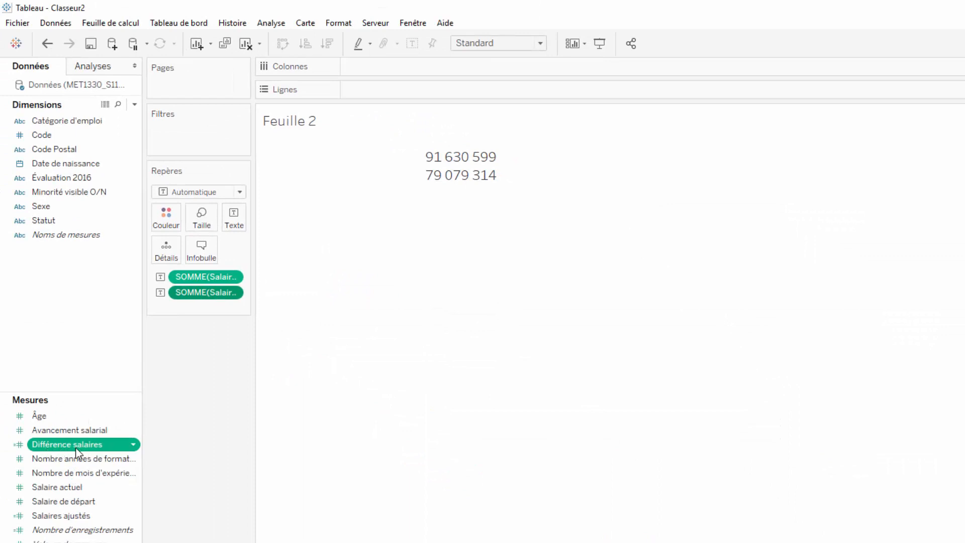
Add Différence salaires to the marks card as text.
drag(74, 452, 197, 307)
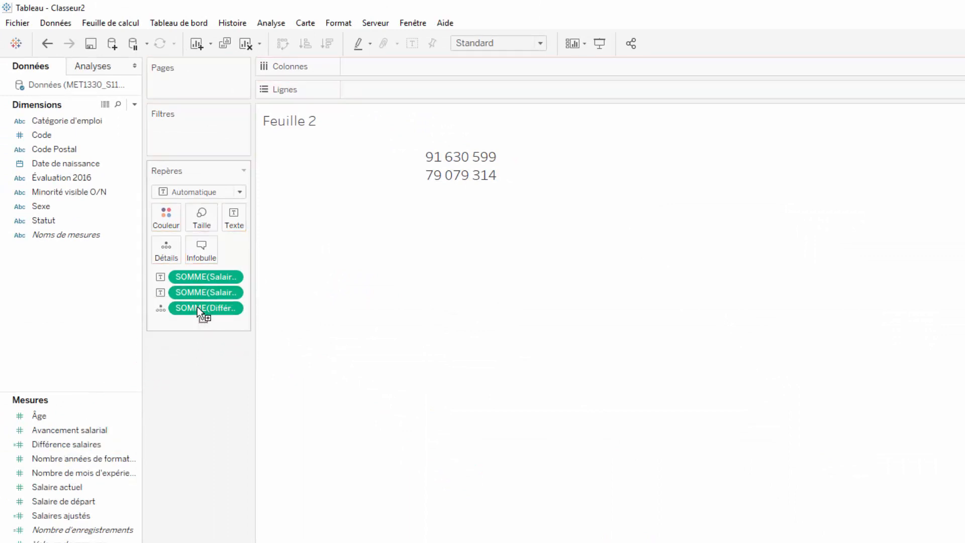
click(161, 308)
click(166, 340)
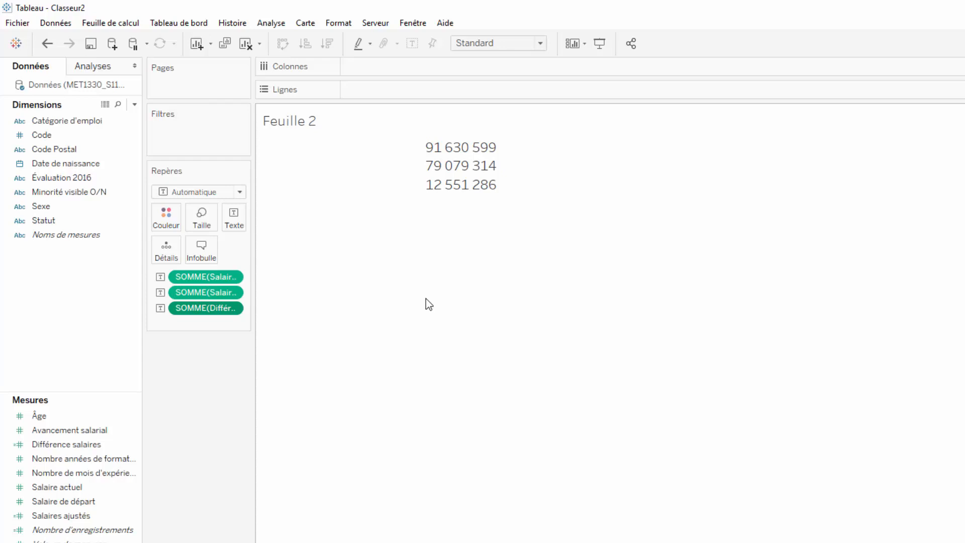
Create a new calculated field named Salaire ajusté.
click(134, 104)
click(125, 121)
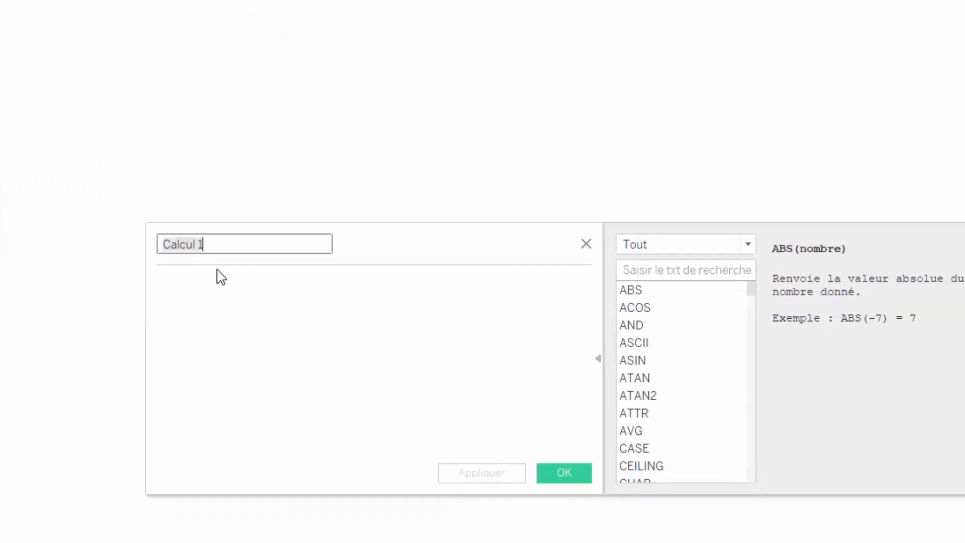
drag(217, 245, 149, 243)
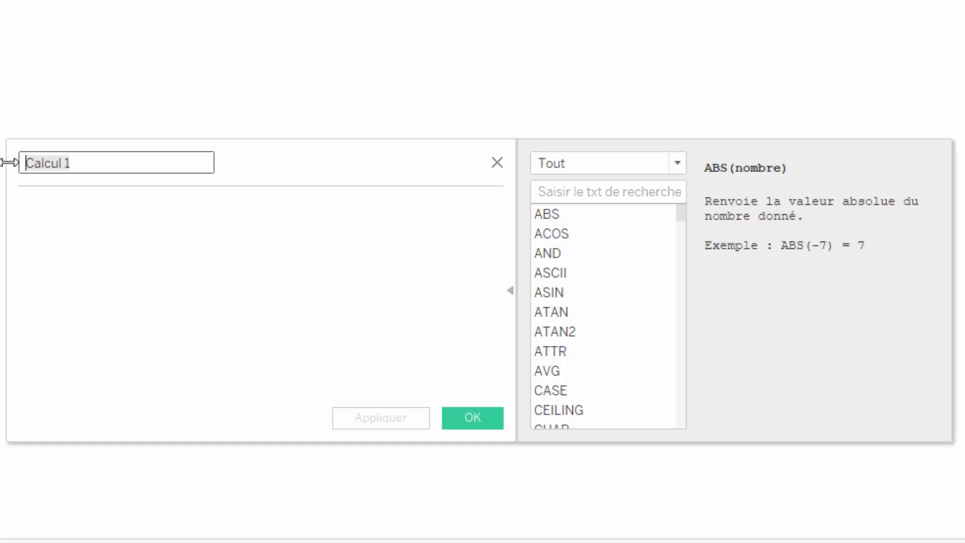
text(Salaire ajust)
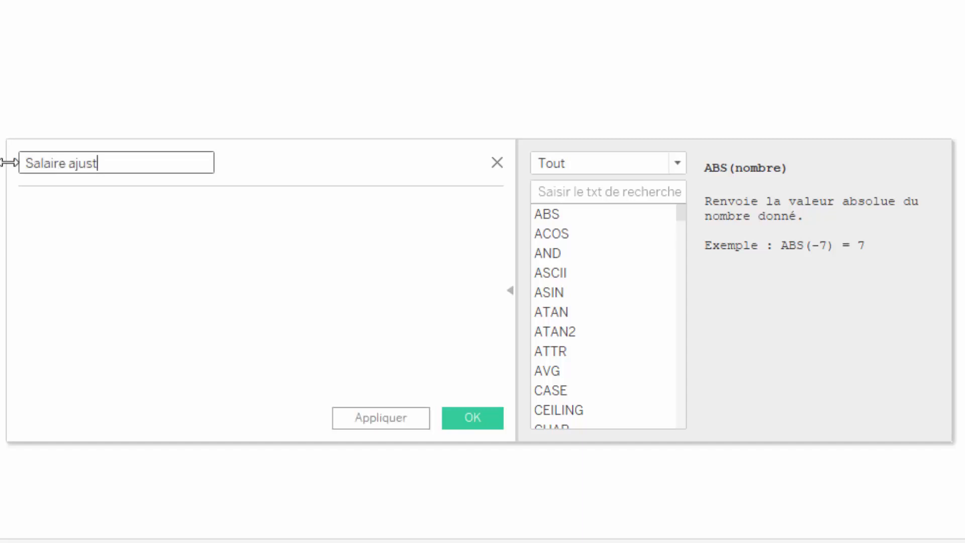
text(é)
Begin the Salaire ajusté formula with IF [Évaluation 2016] = "Très satisfaisant" THEN on the first line.
click(33, 205)
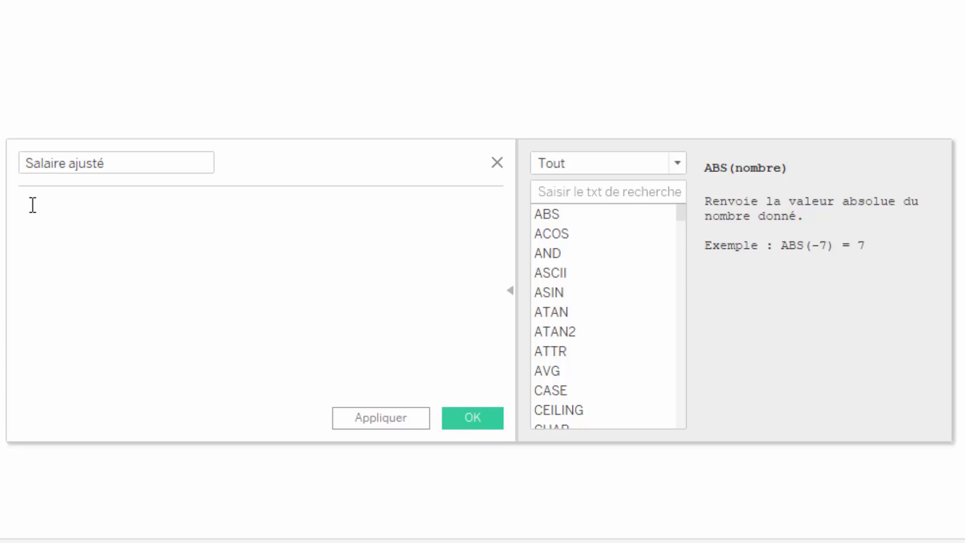
text(IF)
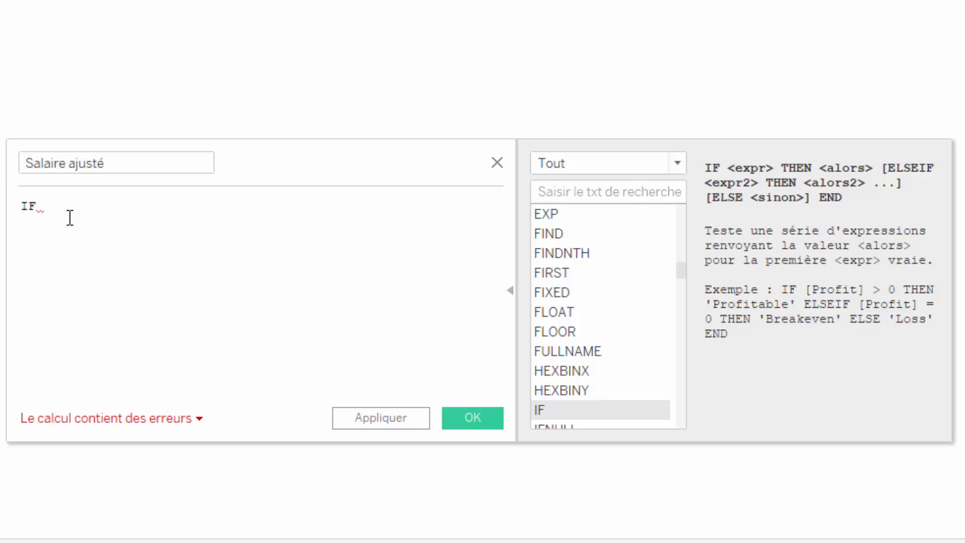
text(é)
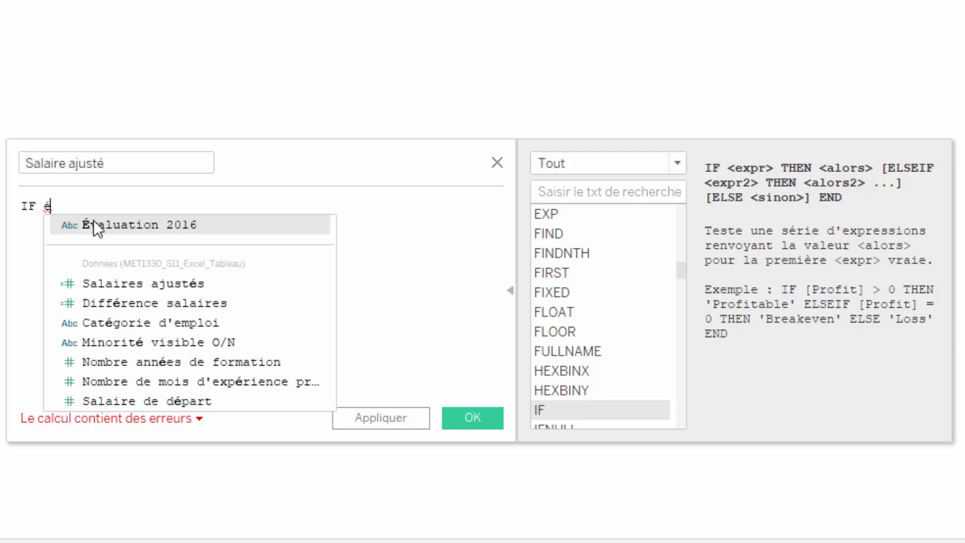
click(93, 224)
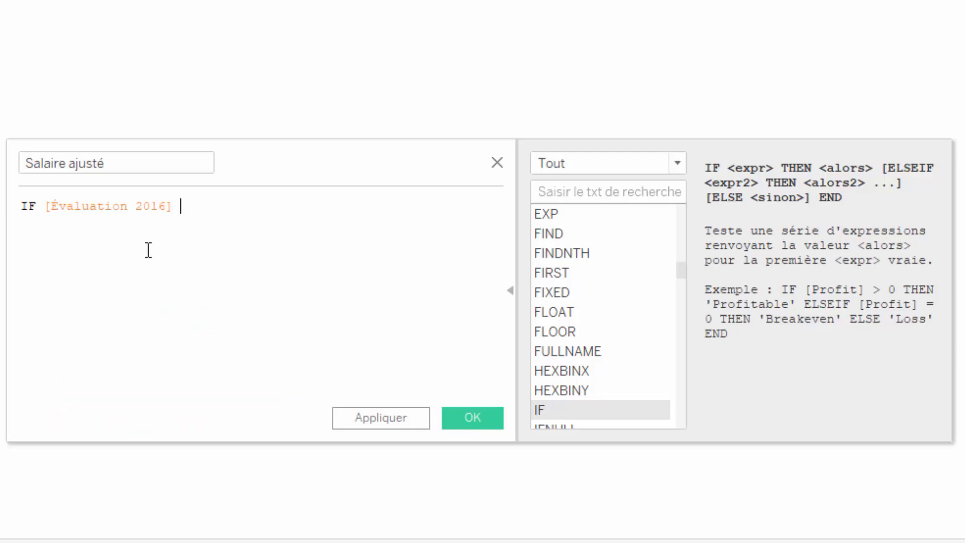
text(= ")
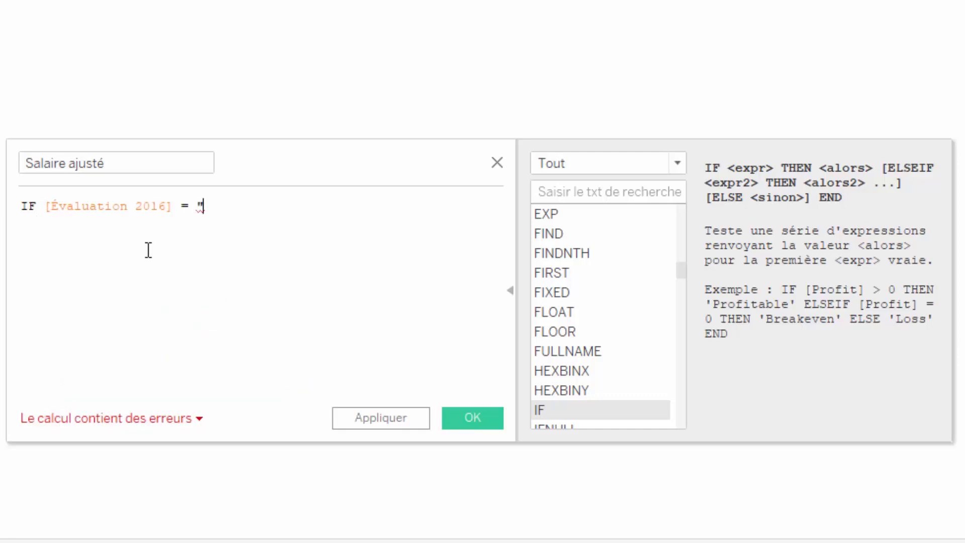
text(Très sa)
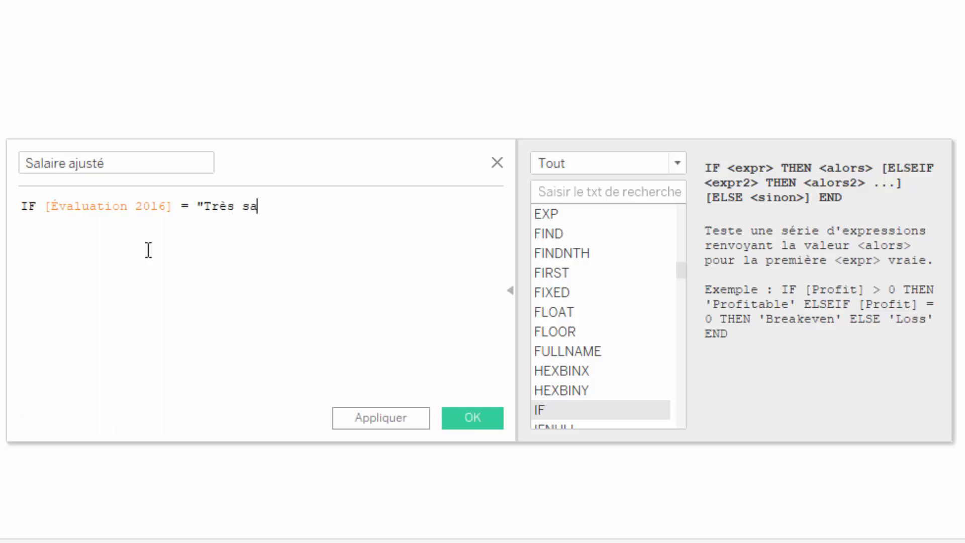
text(tisfaisant)
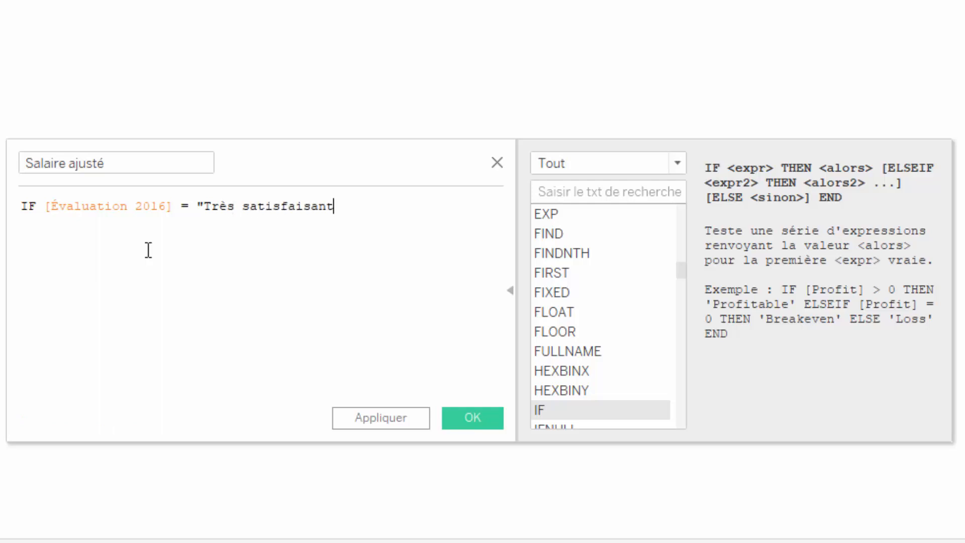
text(")
text( THE)
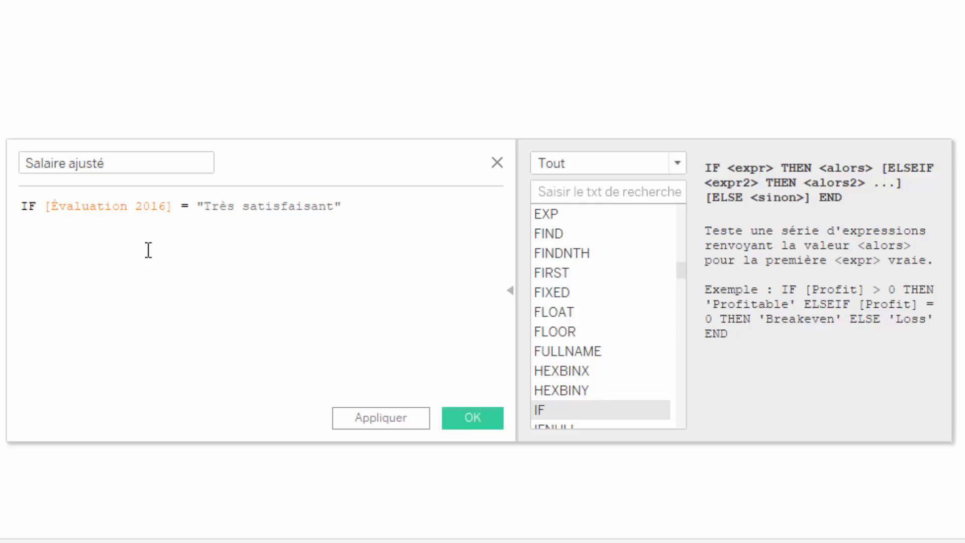
text(N)
key(Return)
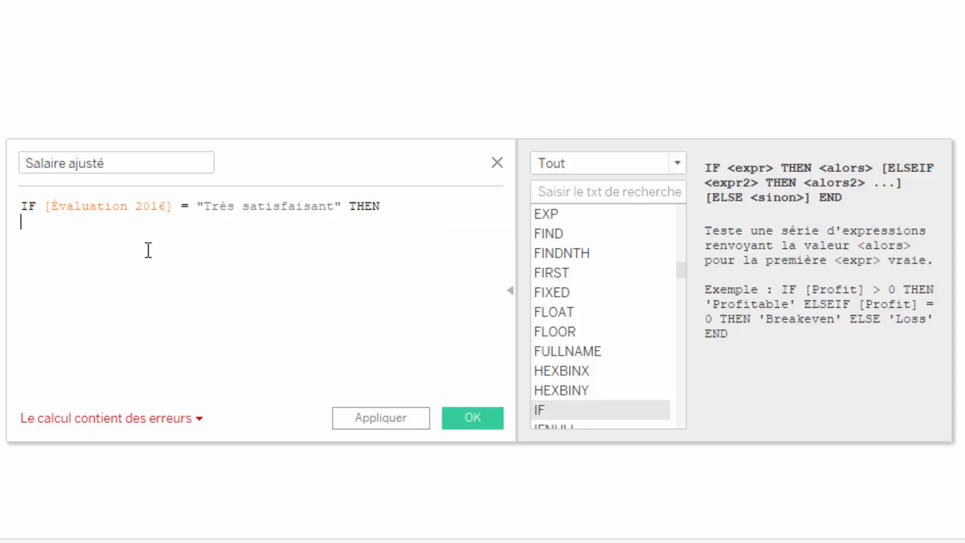
Add [Salaire actuel] * 1.05 as the result for the Très satisfaisant condition on the next line.
text(sal)
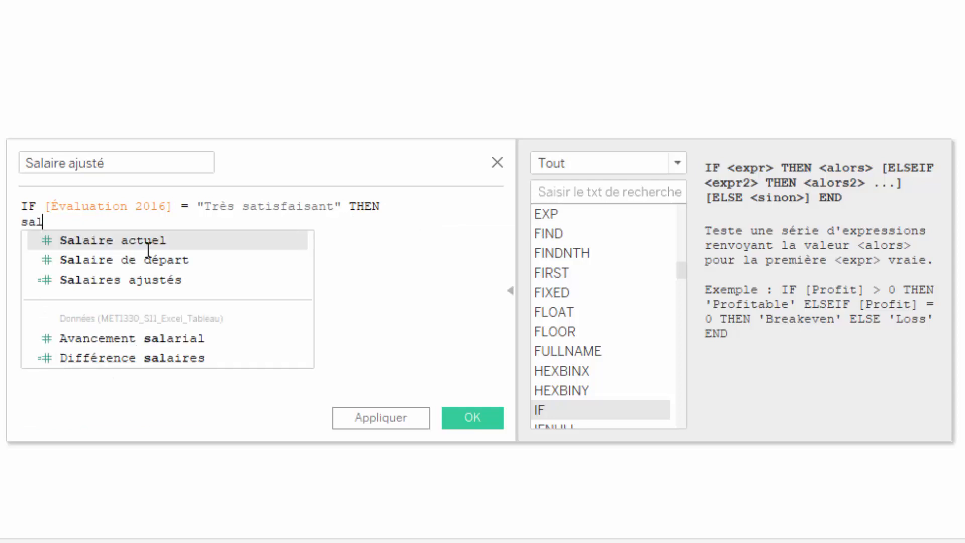
key(Return)
text(* 1)
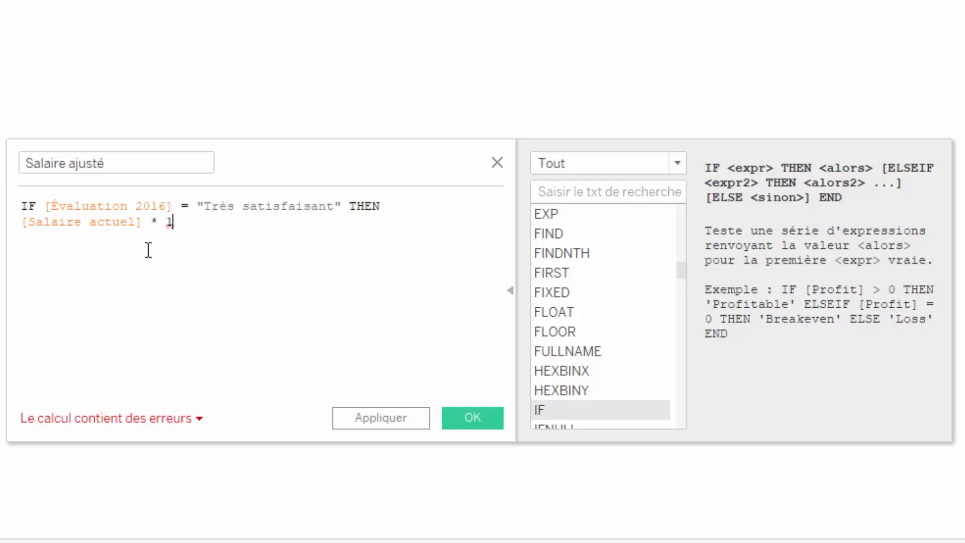
click(192, 417)
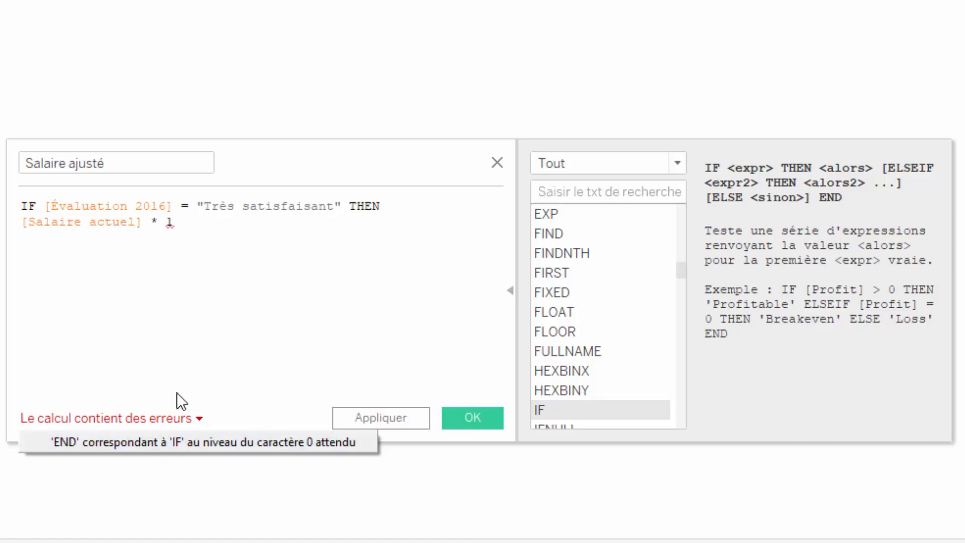
click(207, 225)
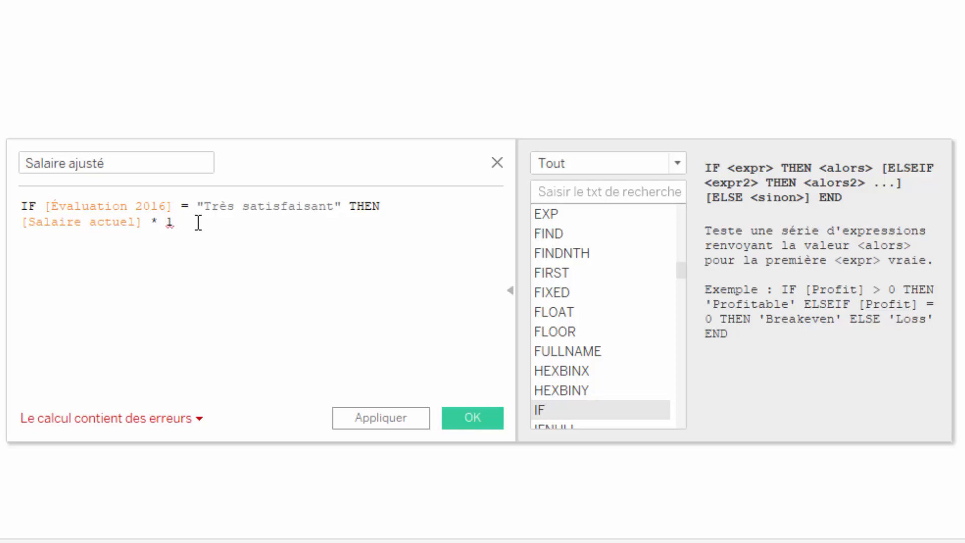
text(.05)
key(Return)
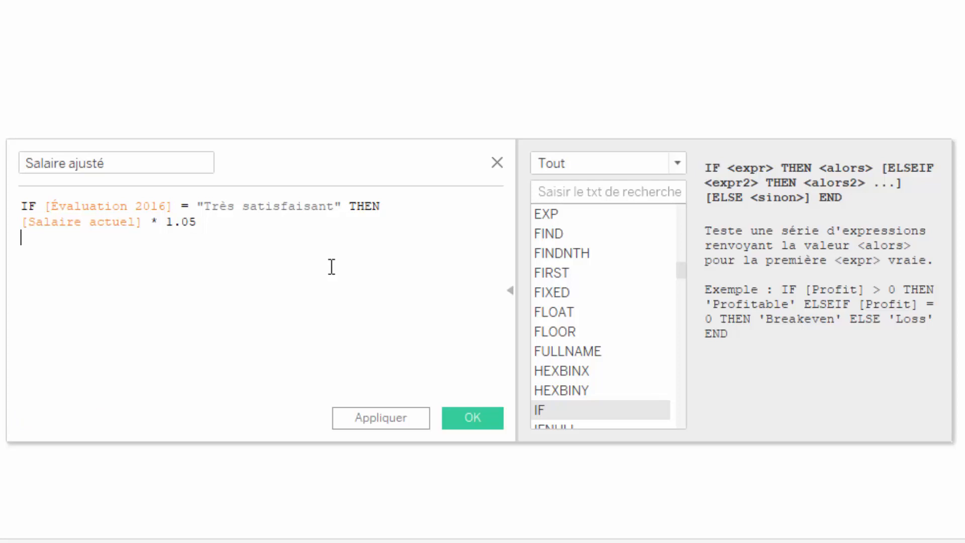
Finish the formula with ELSE [Salaire actuel] and END, then save the calculated field.
text(else)
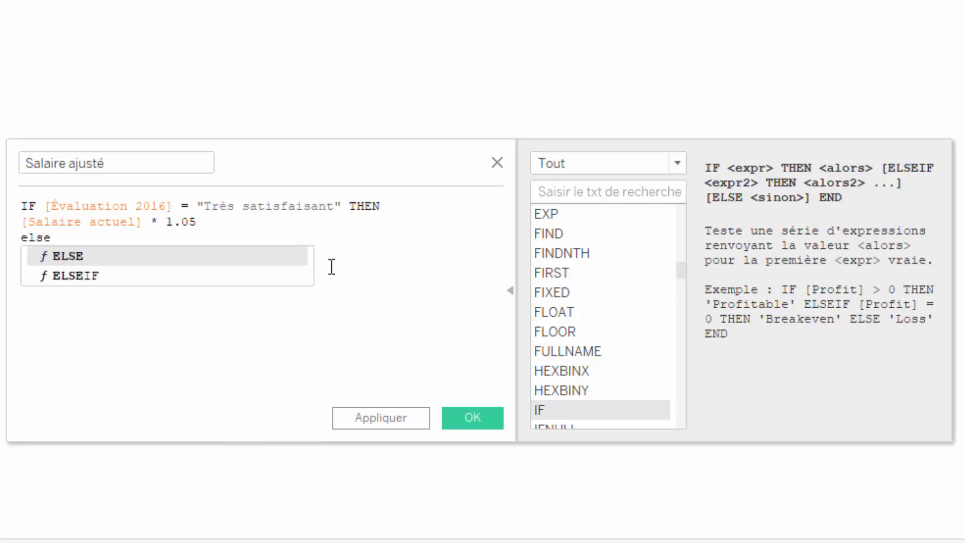
key(Return)
key(Return)
text(sala)
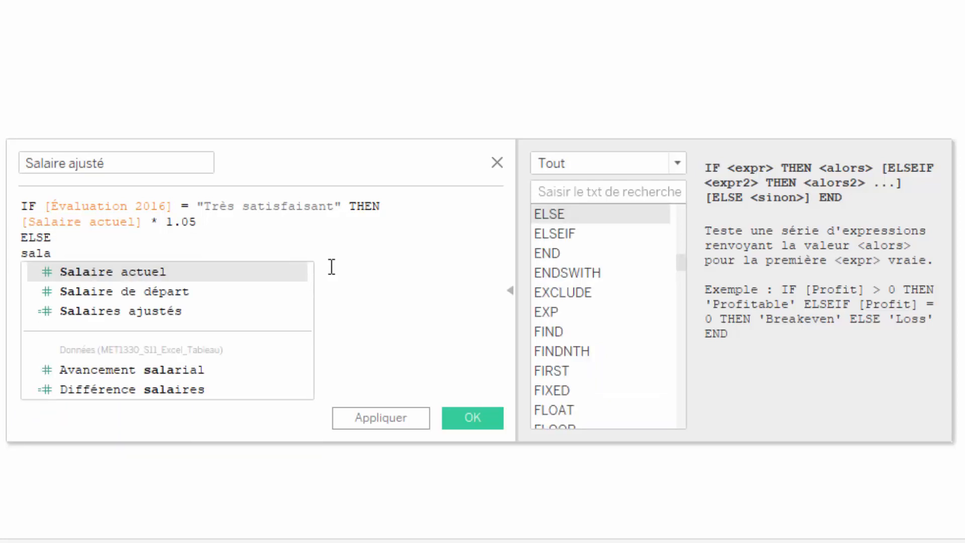
key(Return)
key(Return)
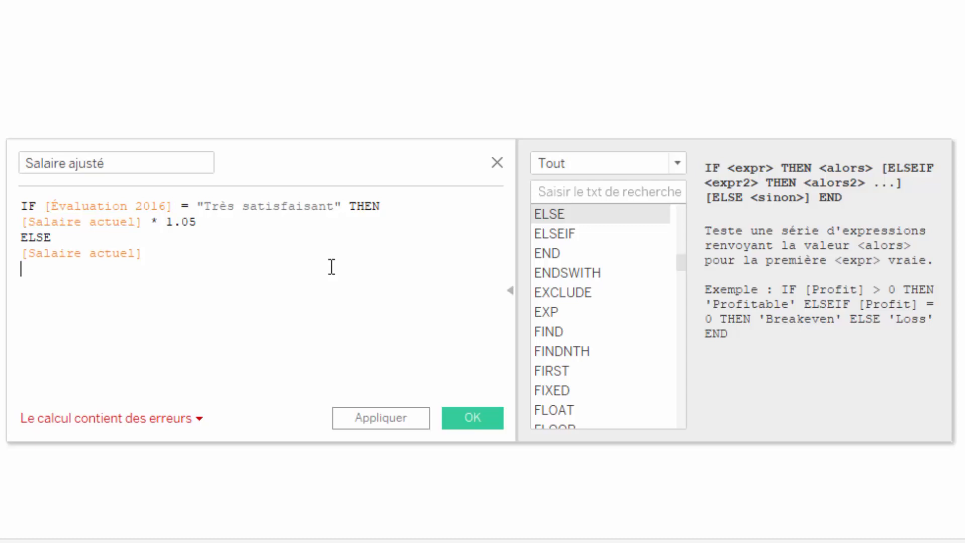
text(ens)
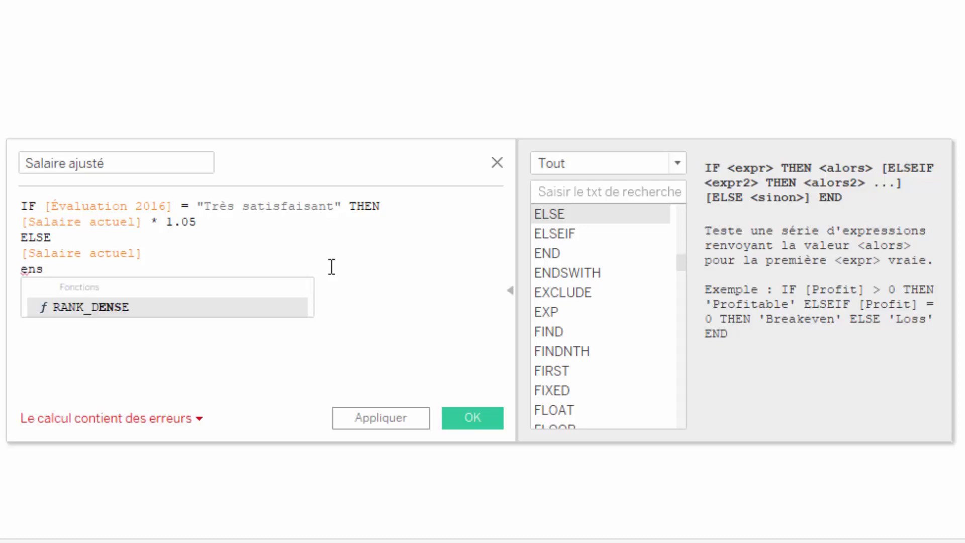
key(BackSpace)
text(d)
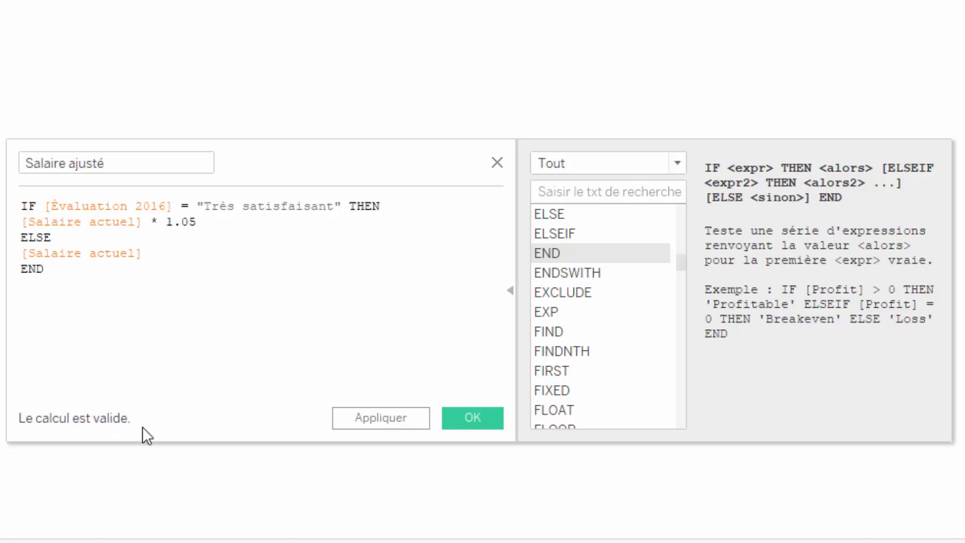
click(485, 424)
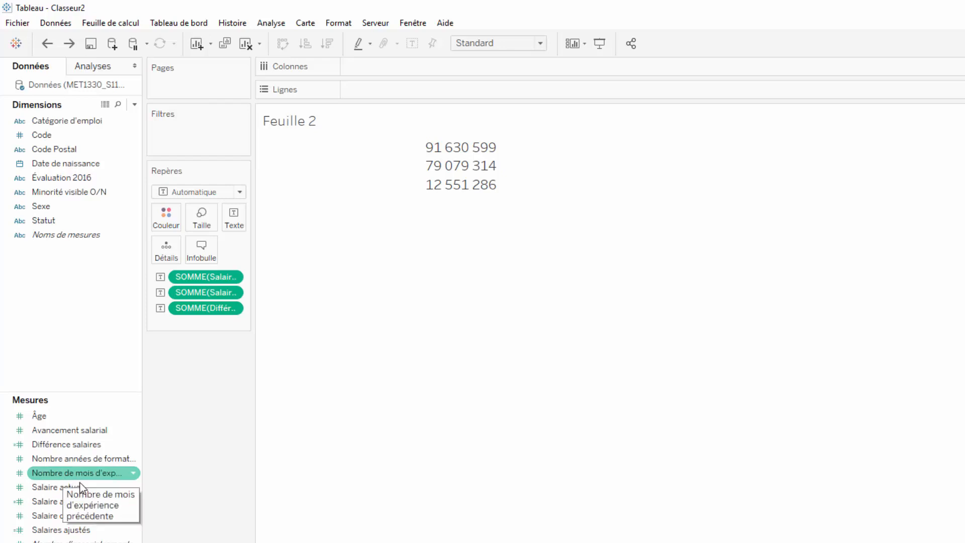
Add Salaire ajusté to the marks card and display it as text.
click(71, 502)
drag(74, 502, 195, 325)
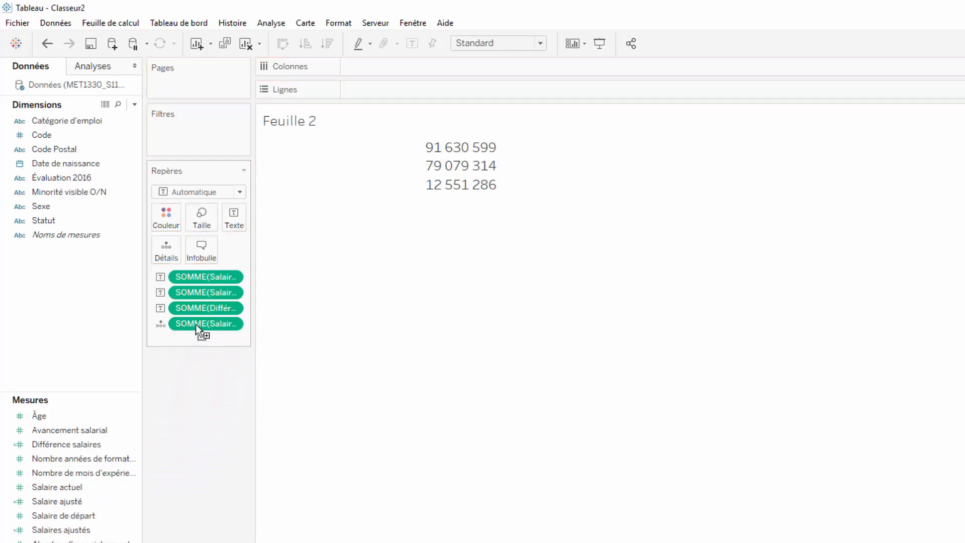
click(158, 324)
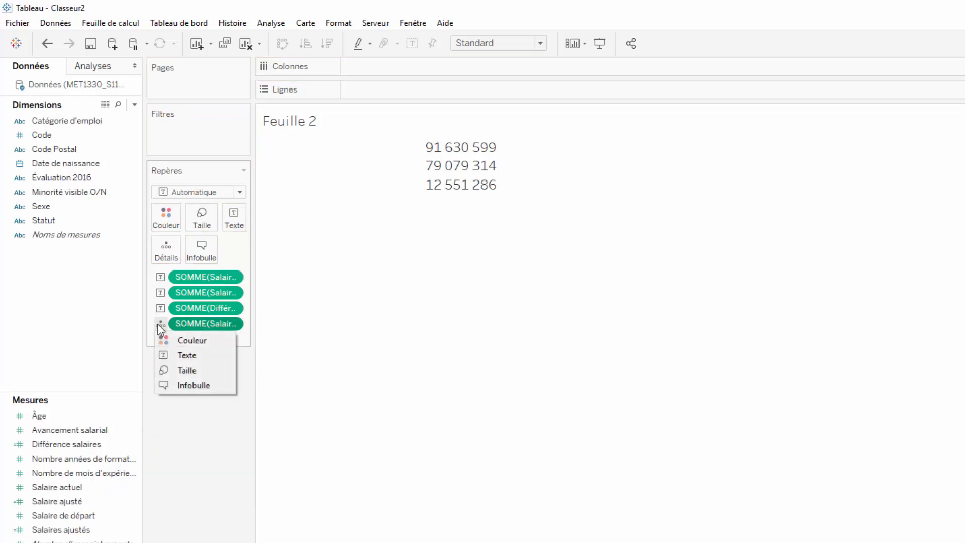
click(180, 354)
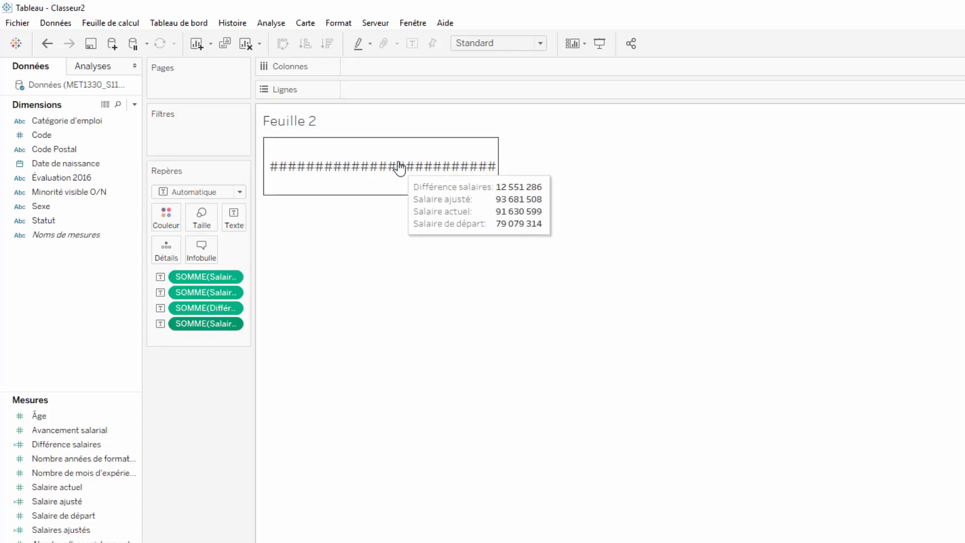
Enlarge the height of the view's cell so all values display.
mouse_move(379, 198)
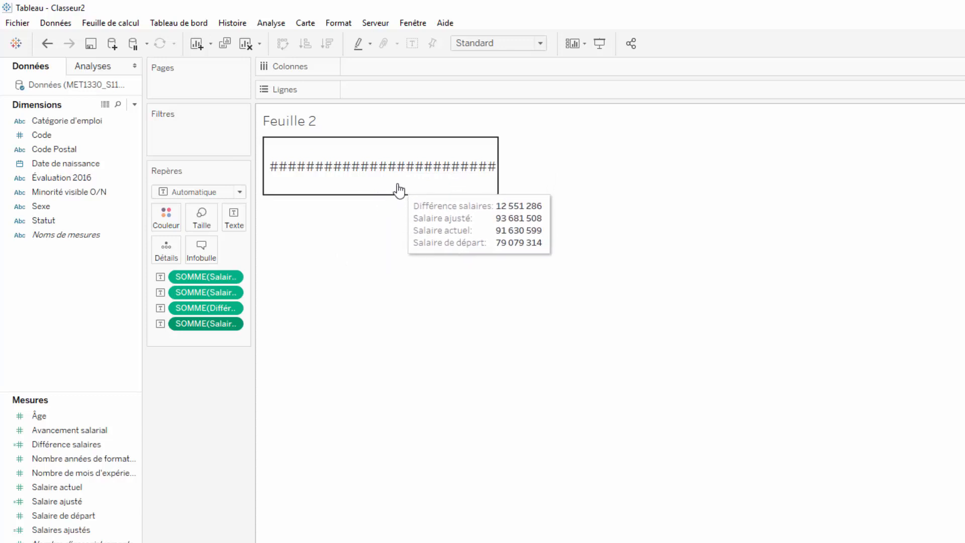
click(385, 191)
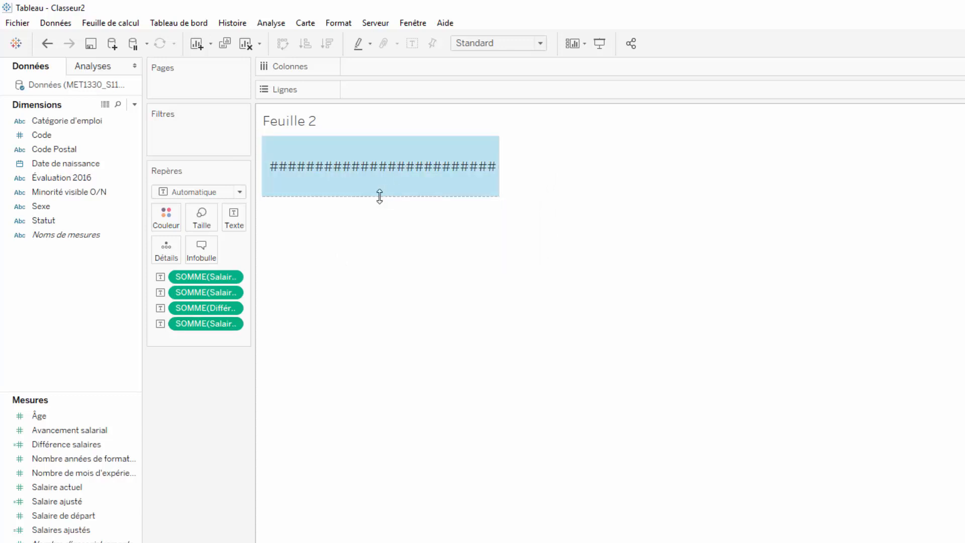
drag(379, 196, 376, 271)
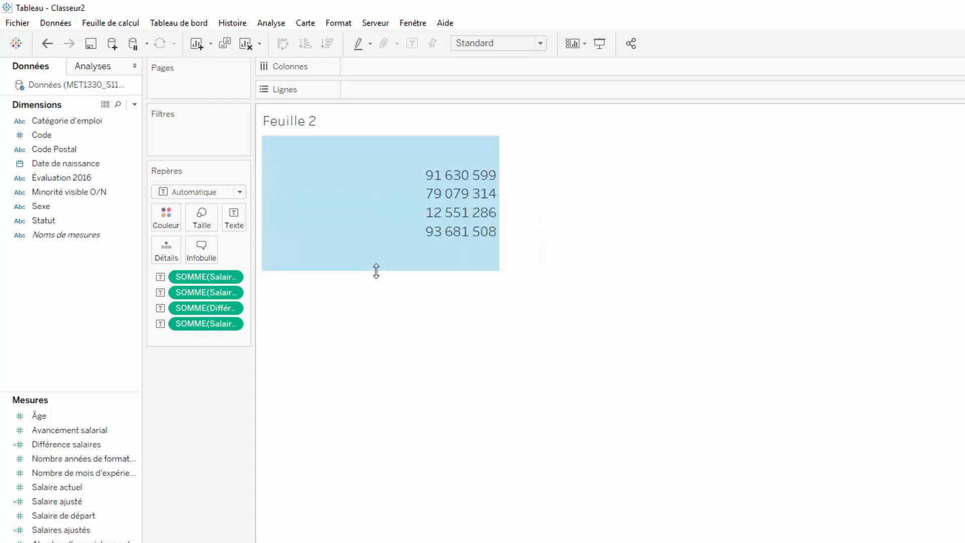
Remove the Salaire ajusté field from the marks card.
mouse_move(424, 243)
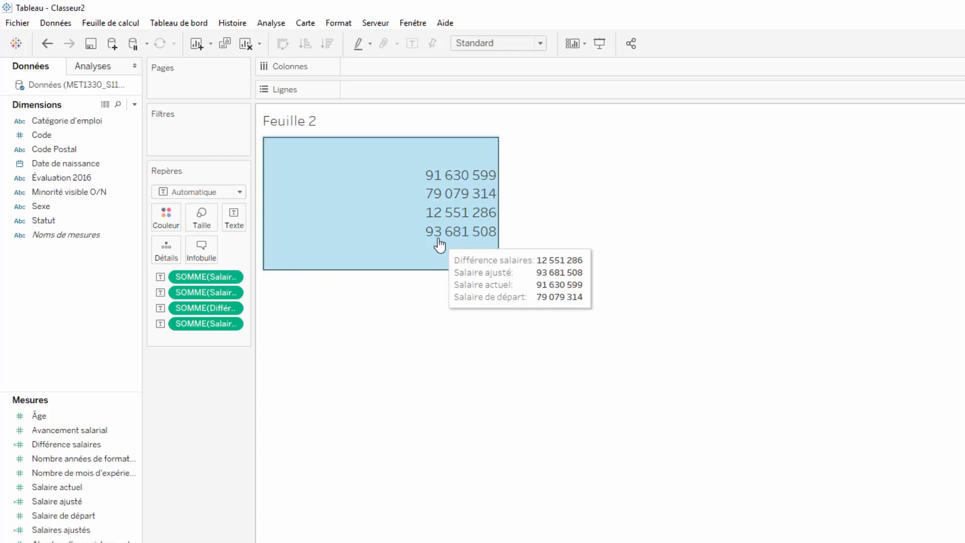
click(231, 324)
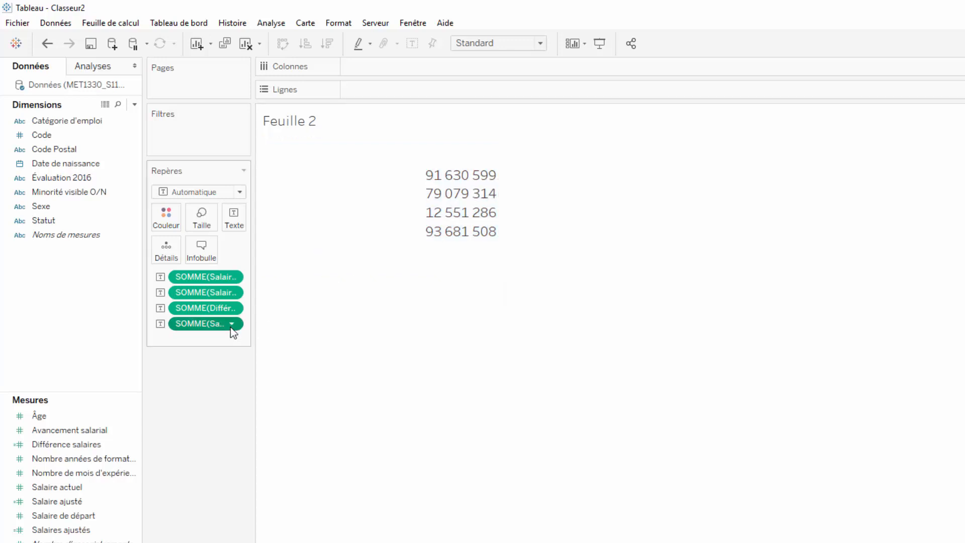
click(124, 343)
drag(189, 322, 190, 410)
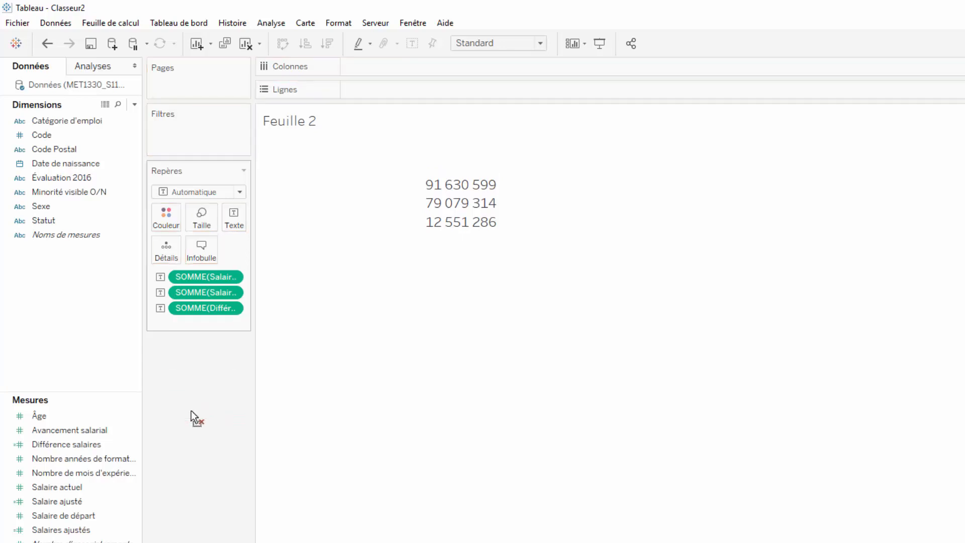
Edit the Salaire ajusté calculation, inserting ELSEIF [Évaluation 2016] = "Satisfaisant" THEN after the first branch.
click(134, 502)
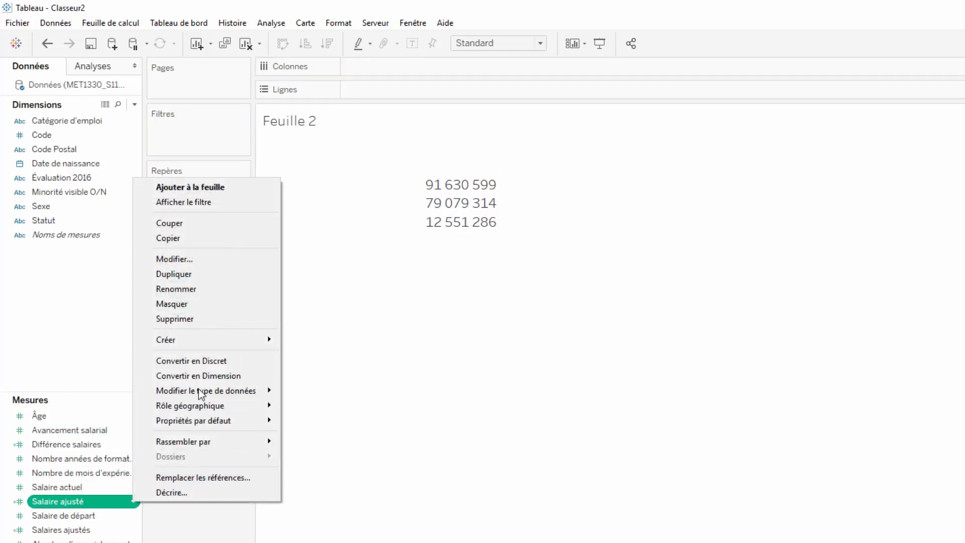
click(211, 261)
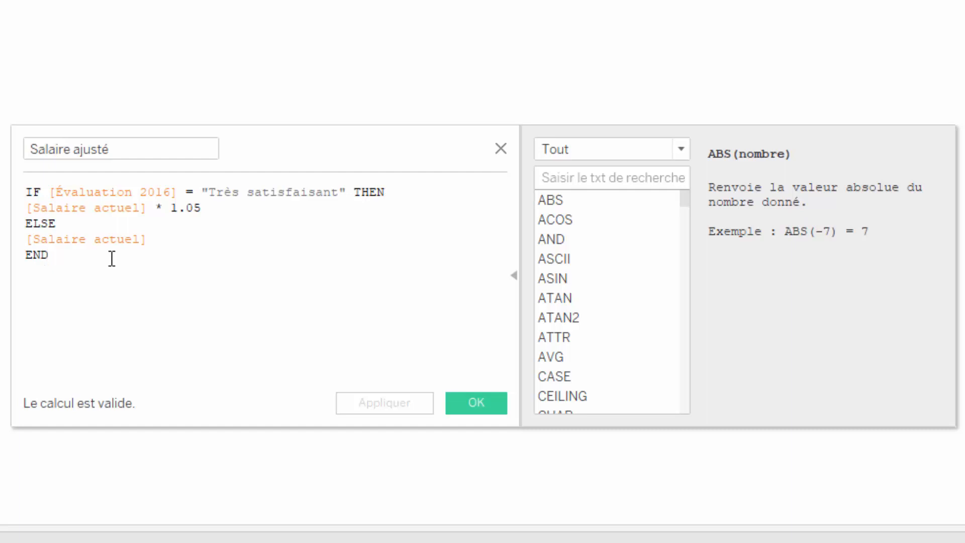
click(212, 206)
key(Return)
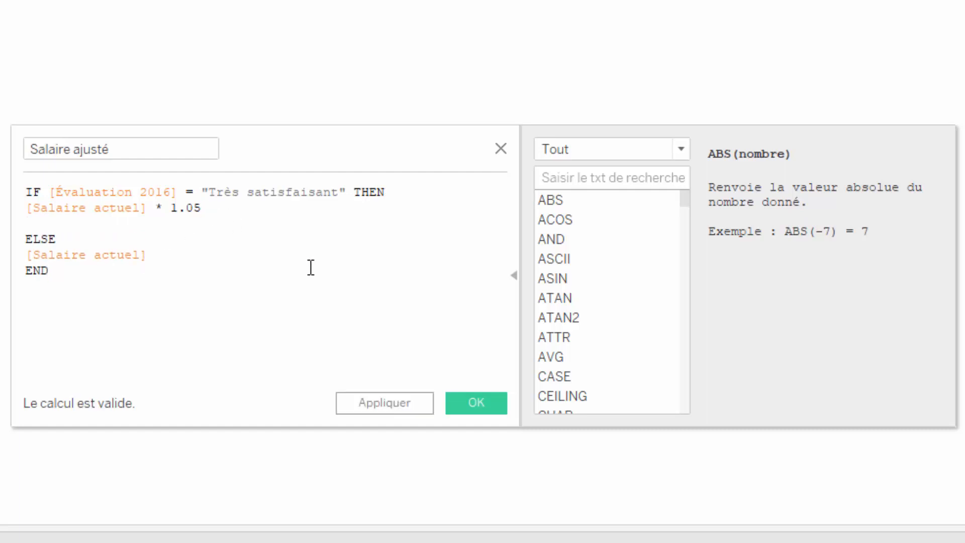
text(elseif)
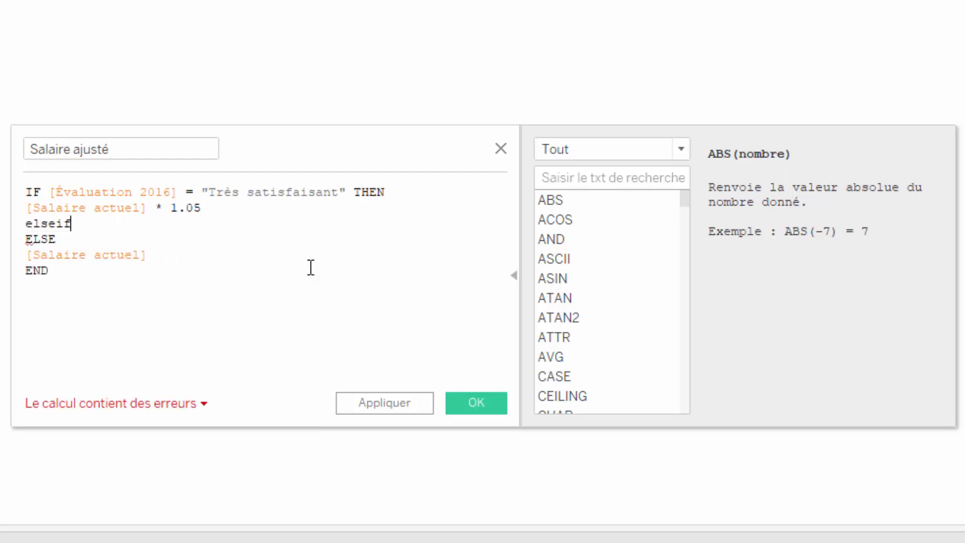
key(Return)
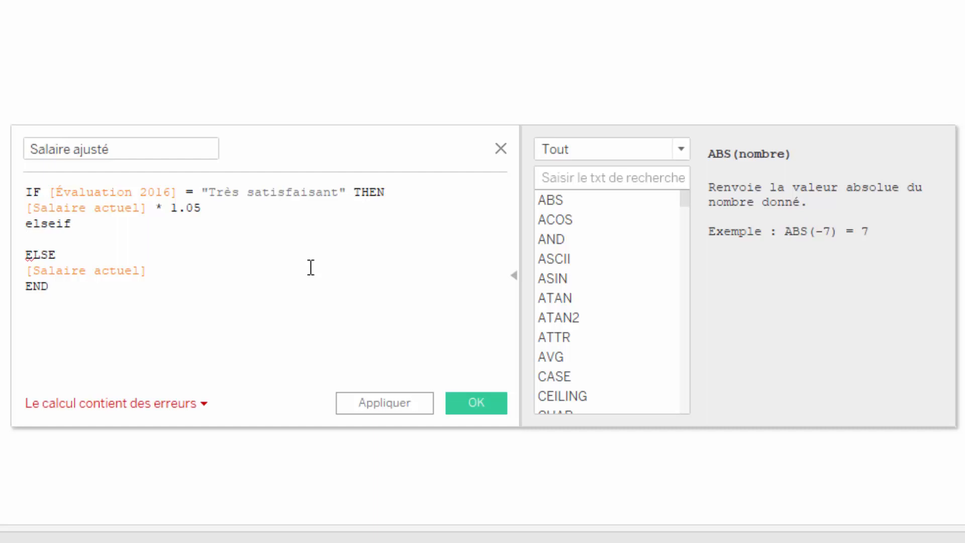
key(BackSpace)
text(é)
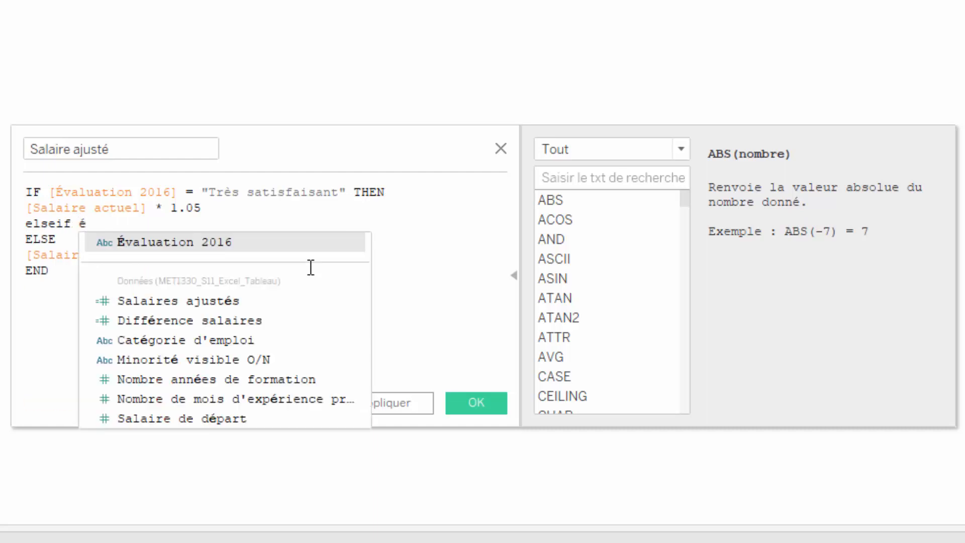
key(Return)
text(= ")
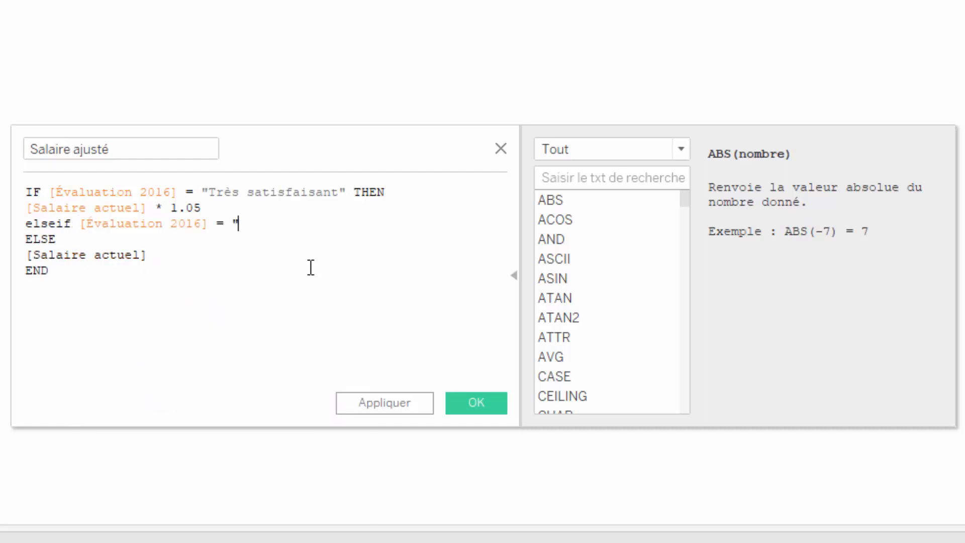
text(Satisfaisant)
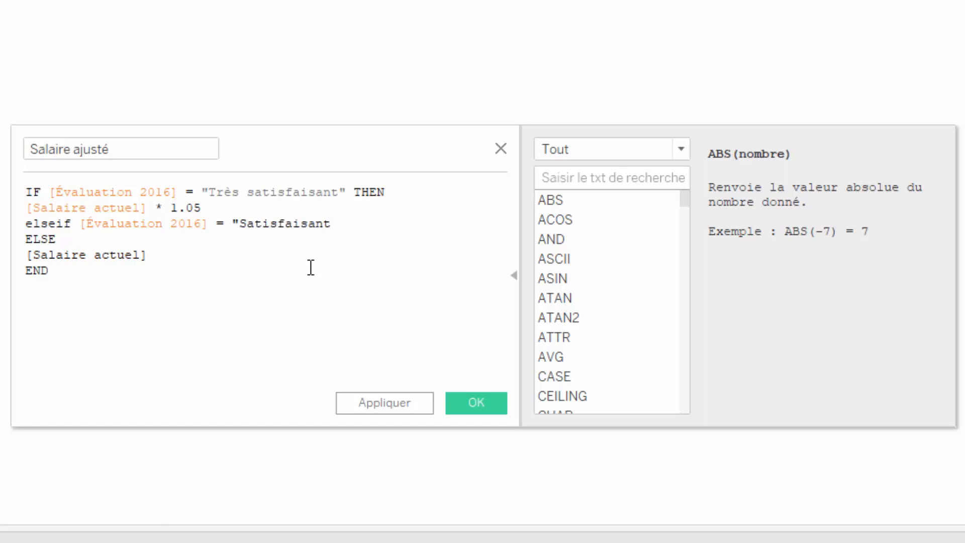
text(" the)
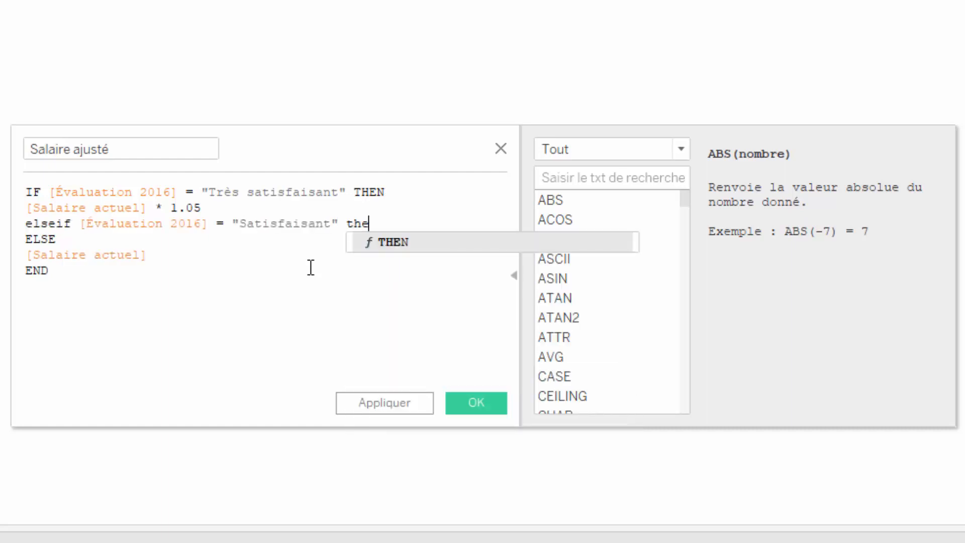
text(n)
key(Return)
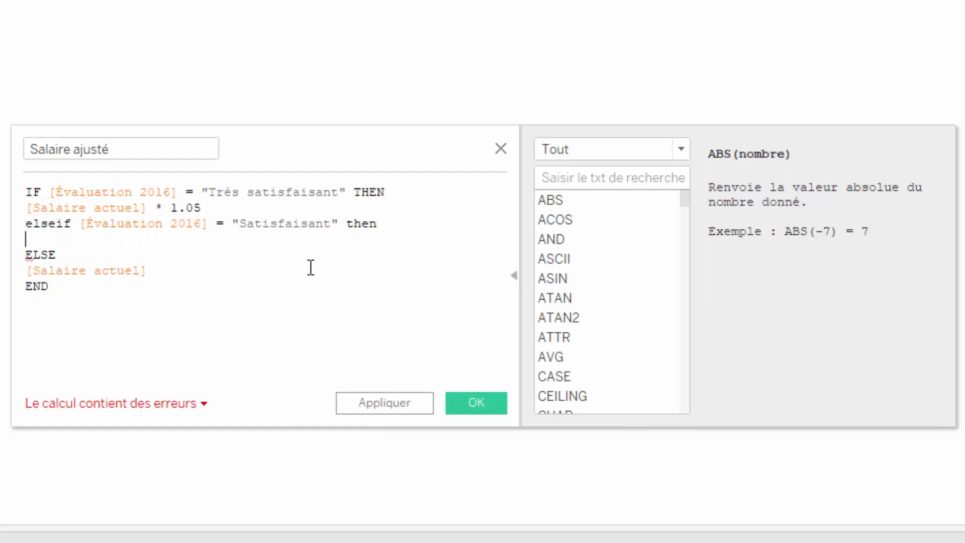
Make the Satisfaisant branch return [Salaire actuel] * 1.03, then save the calculated field.
text(sa)
key(Return)
text(*)
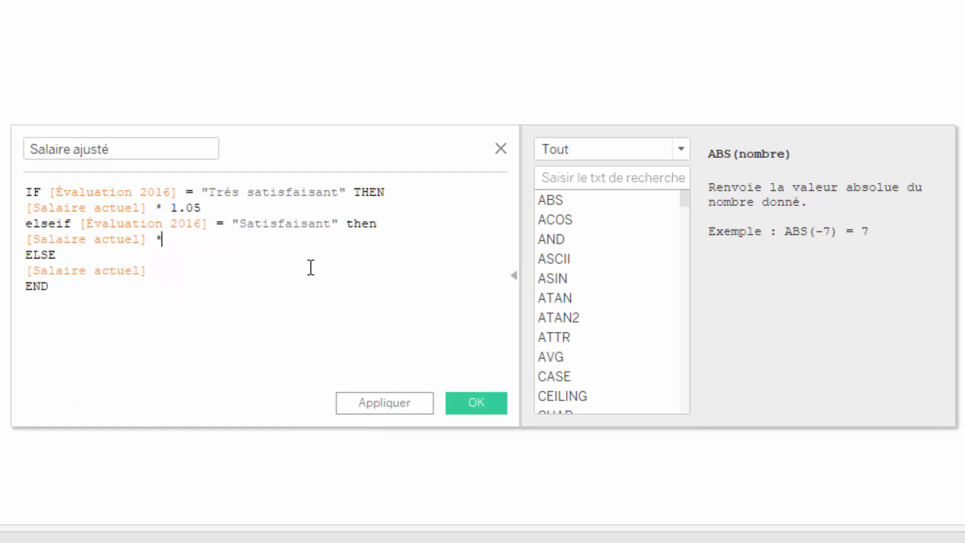
text( 1.03)
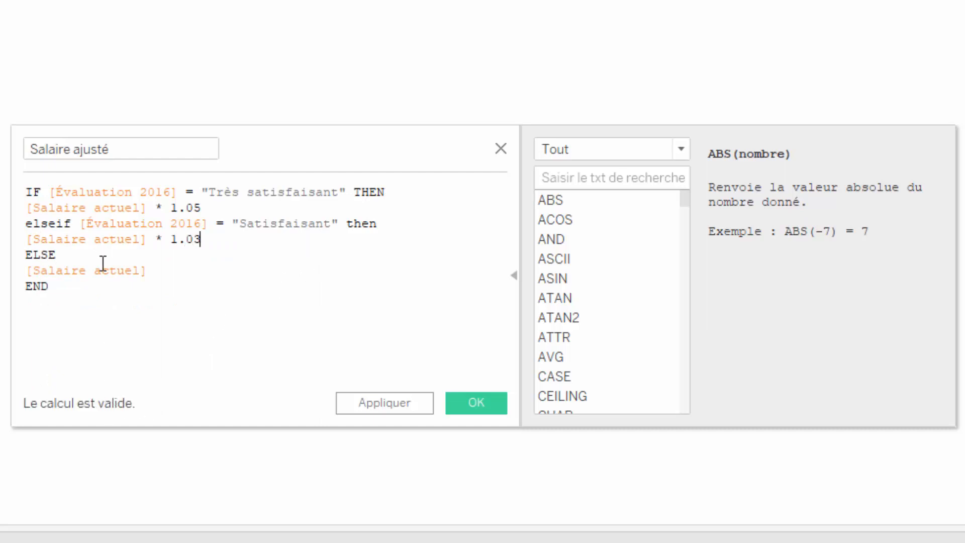
click(476, 402)
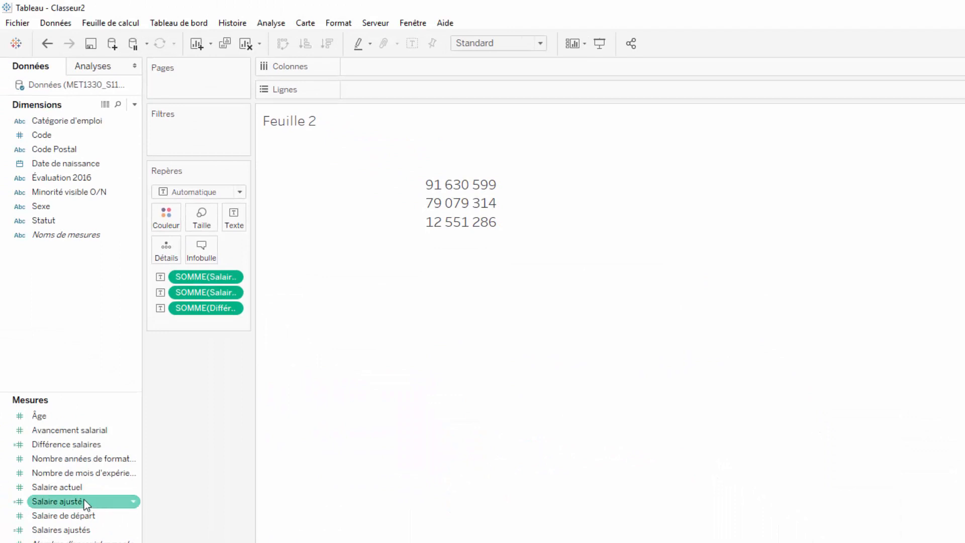
Add the updated Salaire ajusté to the marks card again and display it as text.
drag(77, 502, 213, 318)
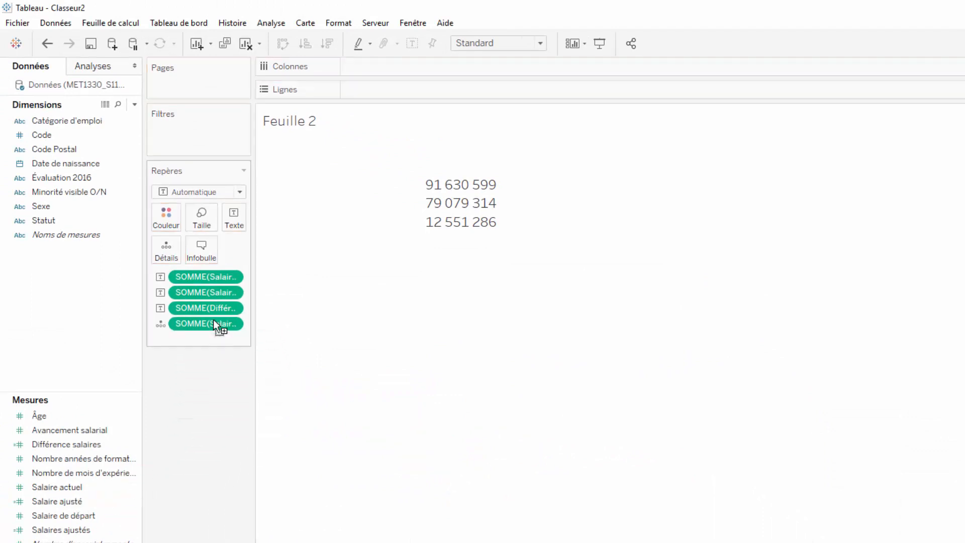
click(161, 324)
click(170, 360)
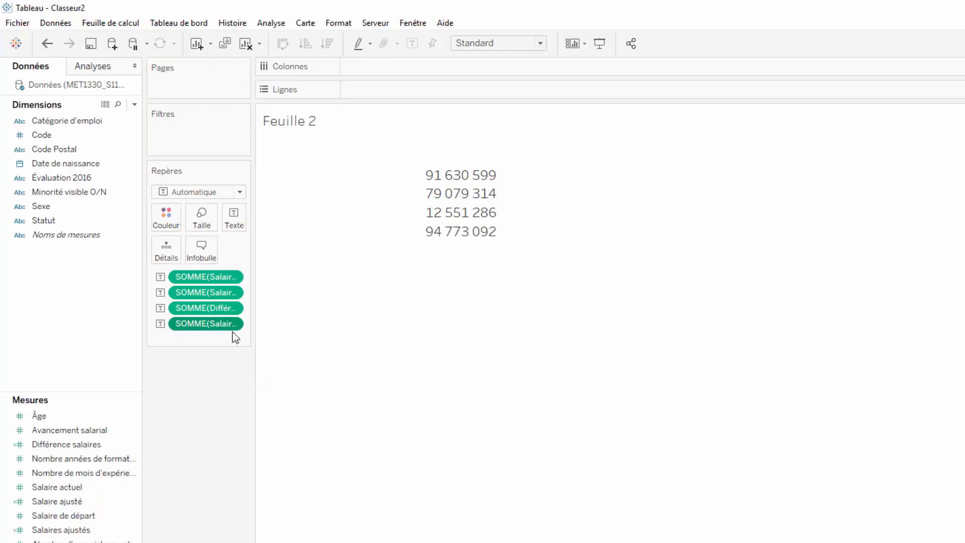
mouse_move(455, 241)
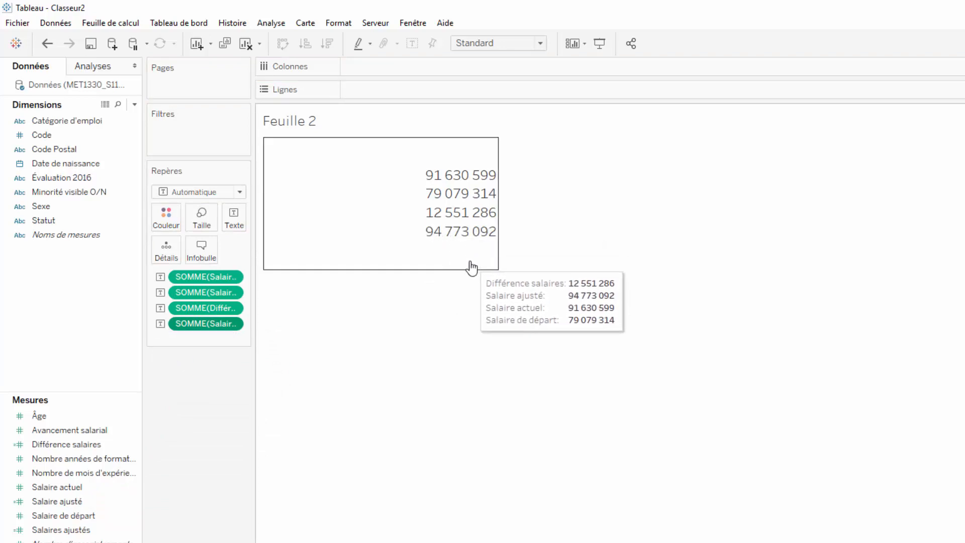